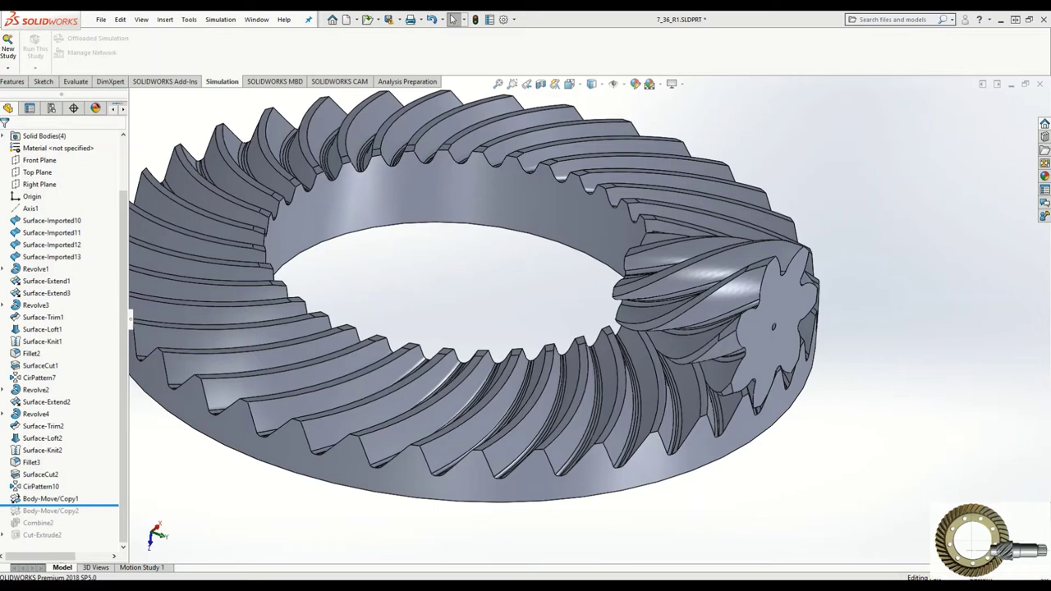
# Zoom into the pinion–ring gear mesh, select the pinion, and open the View display options
pyautogui.moveTo(711, 390); pyautogui.dragTo(661, 301, button='middle')
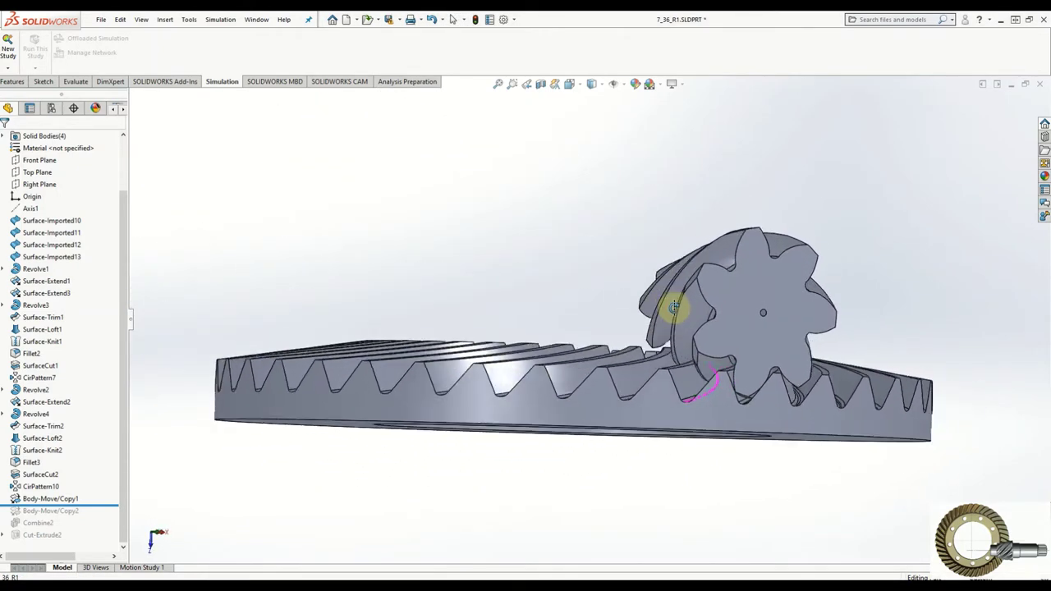
pyautogui.scroll(-3, 763, 347)
pyautogui.scroll(-3, 797, 382)
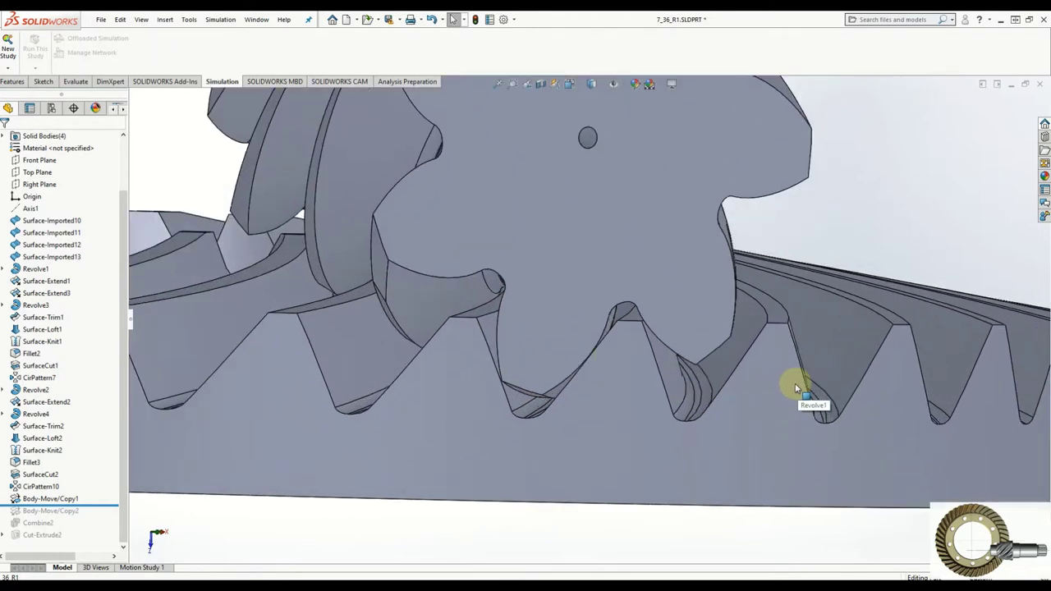
pyautogui.click(550, 345)
pyautogui.moveTo(552, 345)
pyautogui.mouseDown(button='middle')
pyautogui.moveTo(569, 361)
pyautogui.moveTo(534, 356)
pyautogui.mouseUp(button='middle')
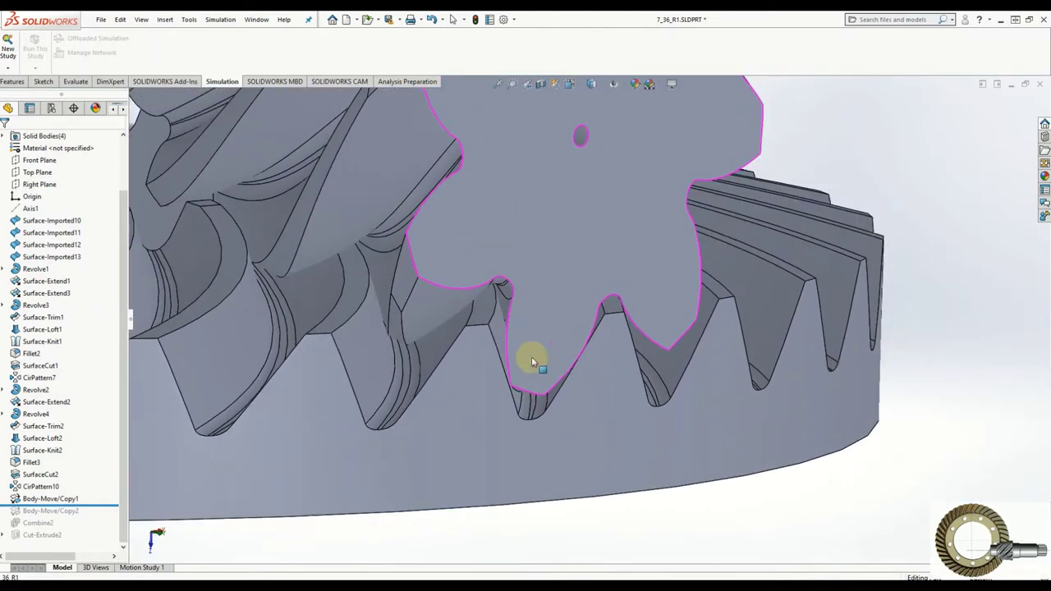
pyautogui.click(141, 20)
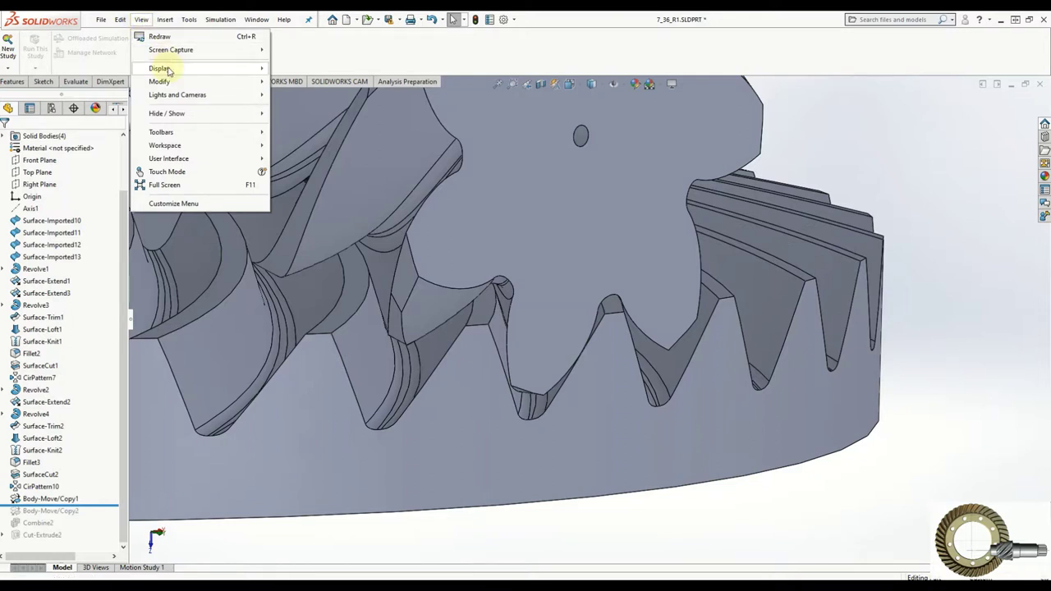
pyautogui.moveTo(159, 69)
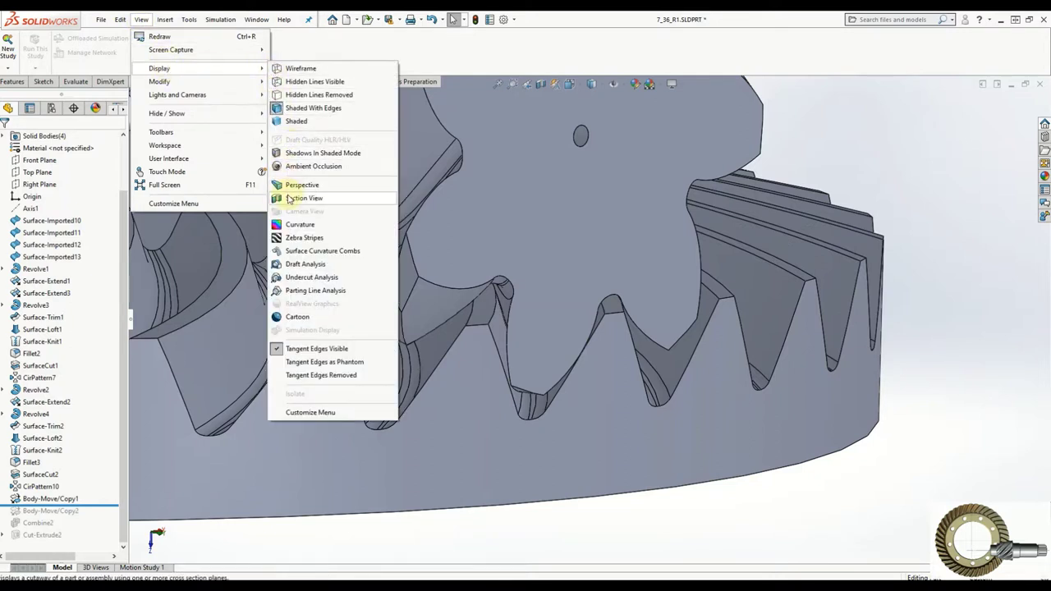
# Apply a Section View on the Top Plane, offset about 55 mm through the pinion
pyautogui.click(288, 199)
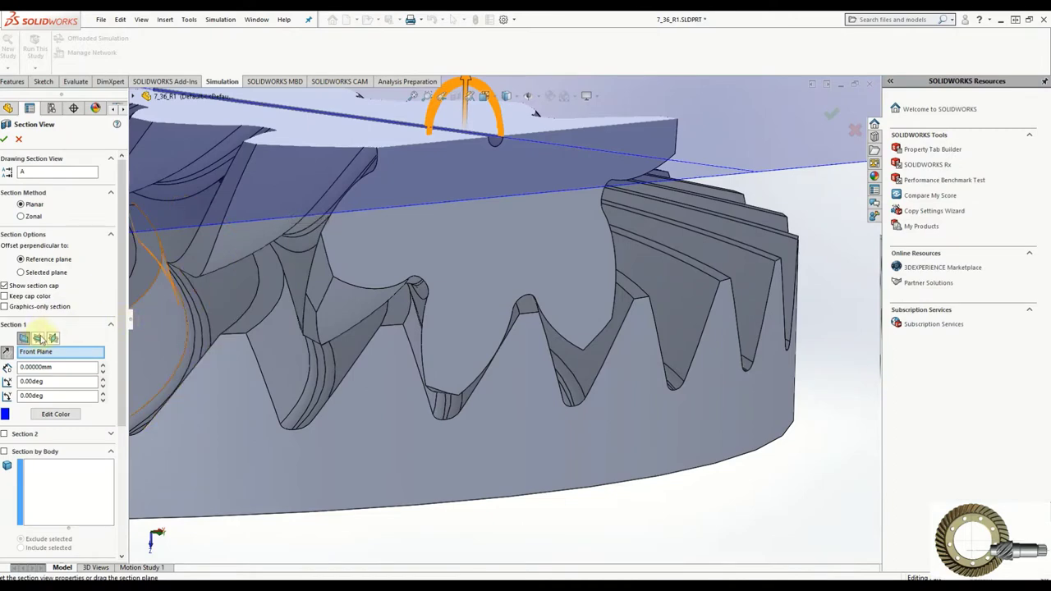
pyautogui.click(38, 339)
pyautogui.click(53, 338)
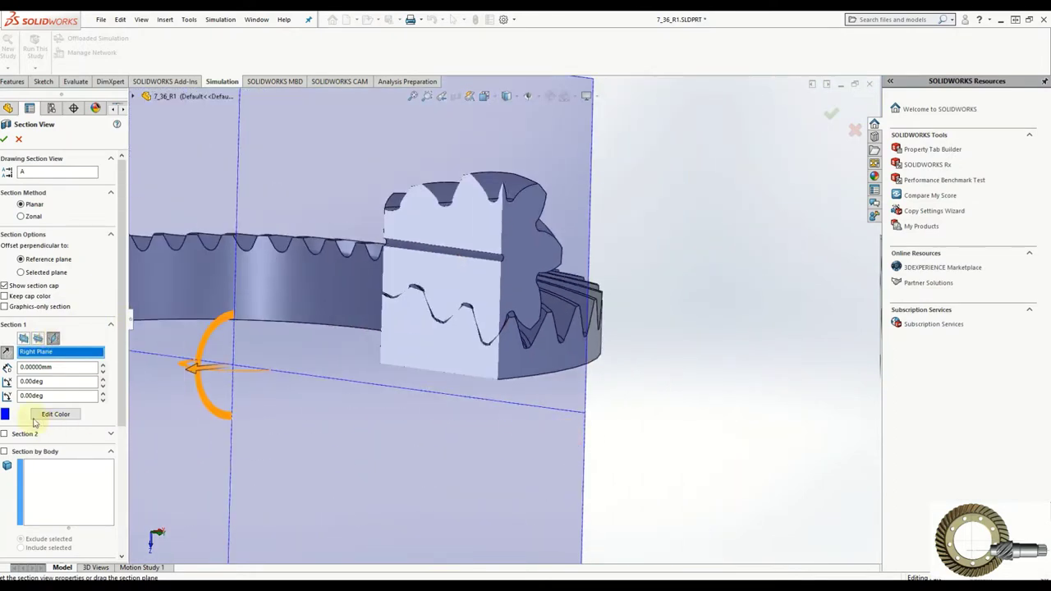
pyautogui.click(38, 338)
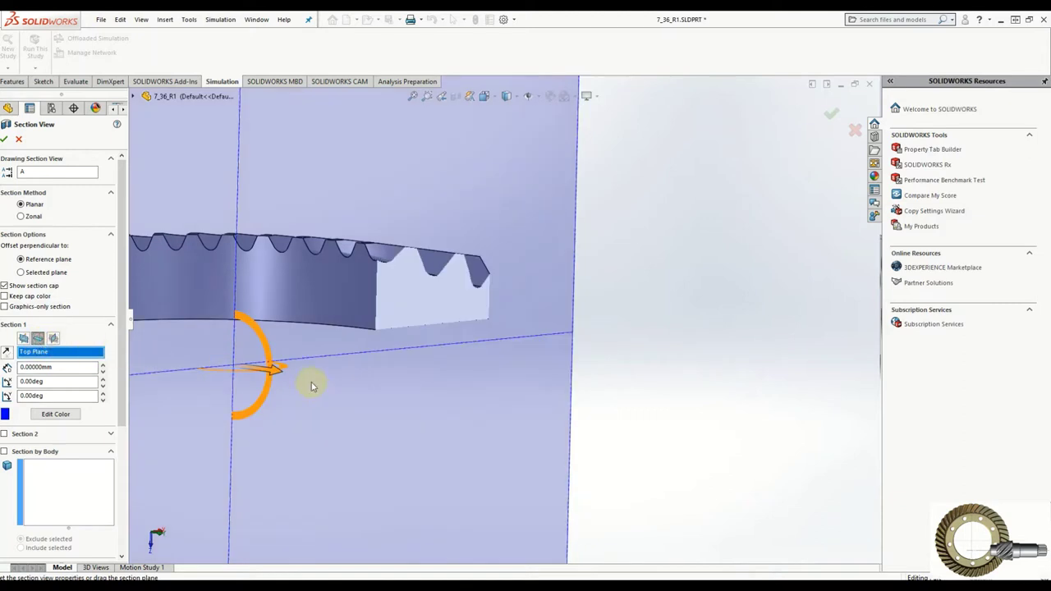
pyautogui.moveTo(280, 374); pyautogui.dragTo(449, 413)
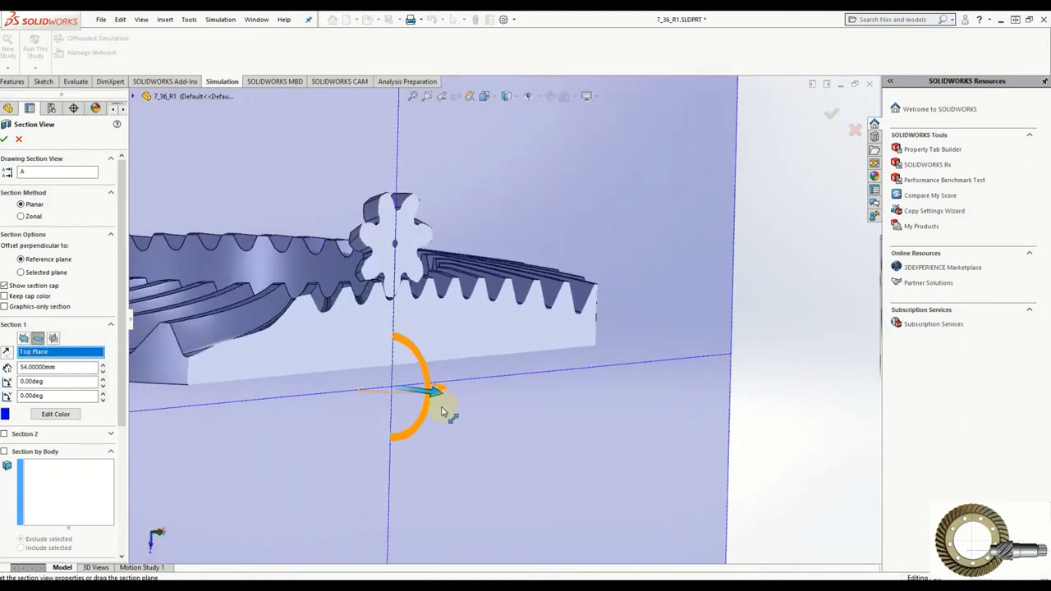
pyautogui.scroll(-2, 394, 329)
pyautogui.scroll(-3, 392, 327)
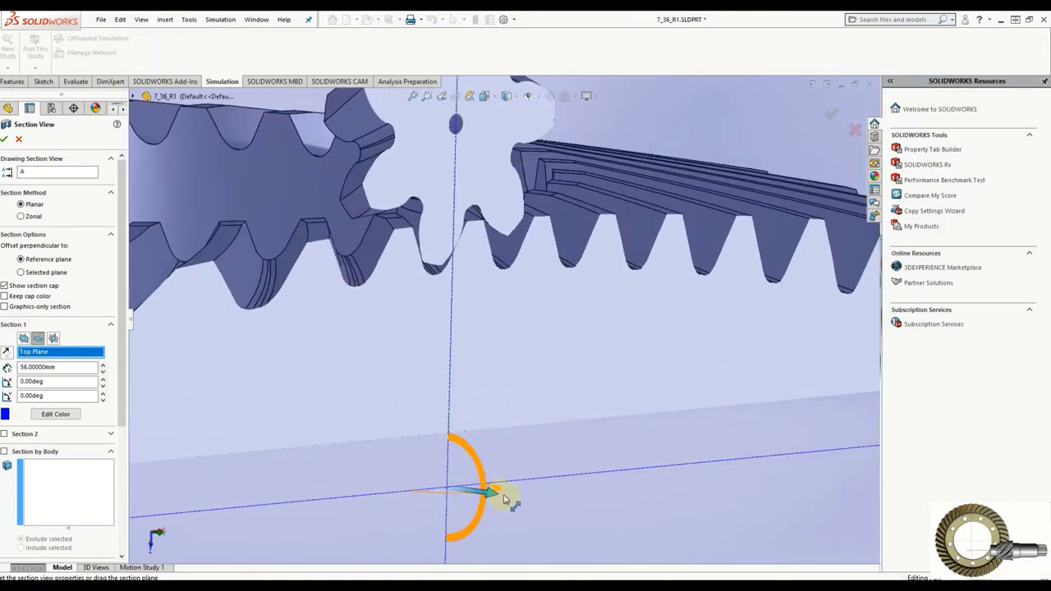
pyautogui.moveTo(503, 498)
pyautogui.mouseDown()
pyautogui.moveTo(583, 515)
pyautogui.moveTo(435, 481)
pyautogui.moveTo(492, 491)
pyautogui.mouseUp()
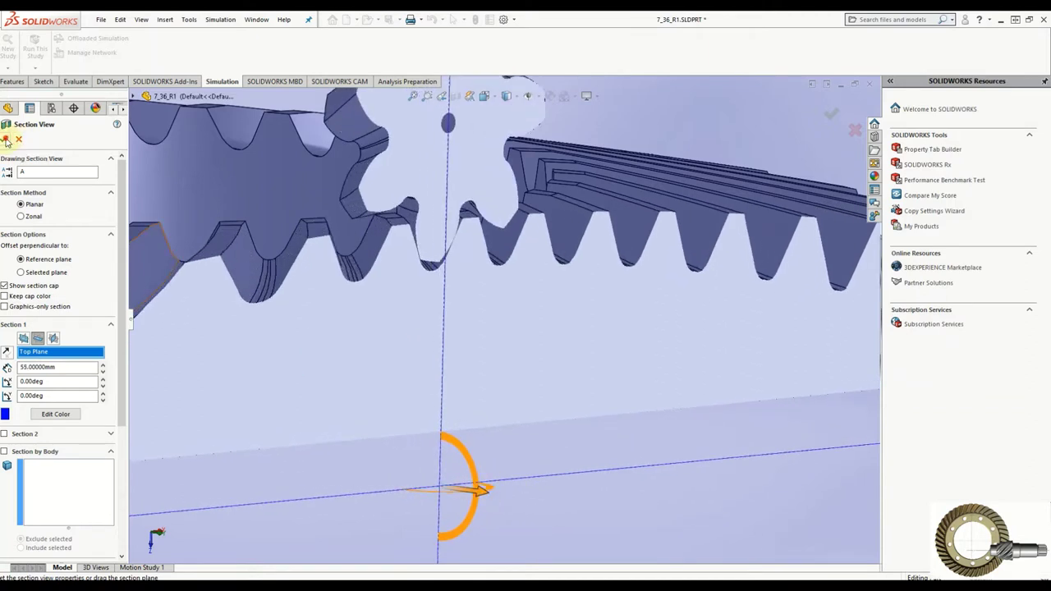
pyautogui.click(6, 139)
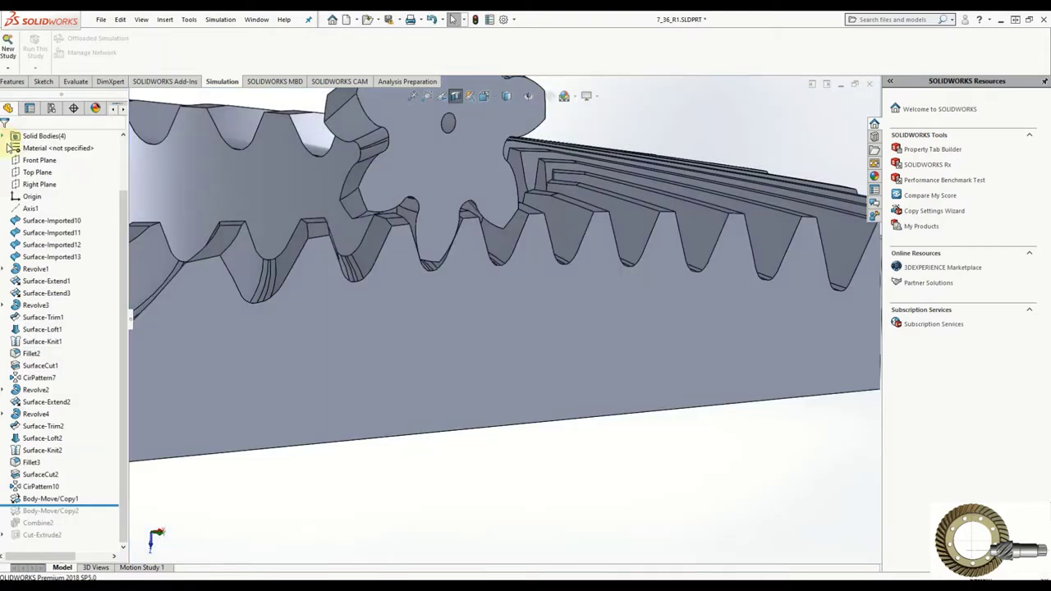
# Roll forward past Body-Move/Copy2 and confirm its 0.30° body rotation in Edit Feature
pyautogui.moveTo(86, 505); pyautogui.dragTo(94, 516)
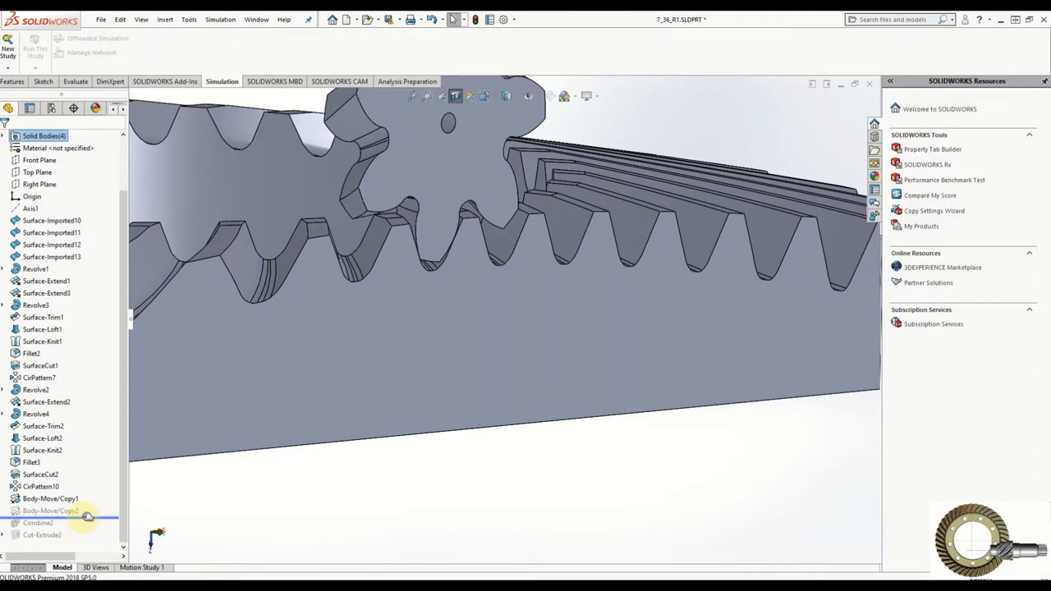
pyautogui.moveTo(82, 516); pyautogui.dragTo(88, 516)
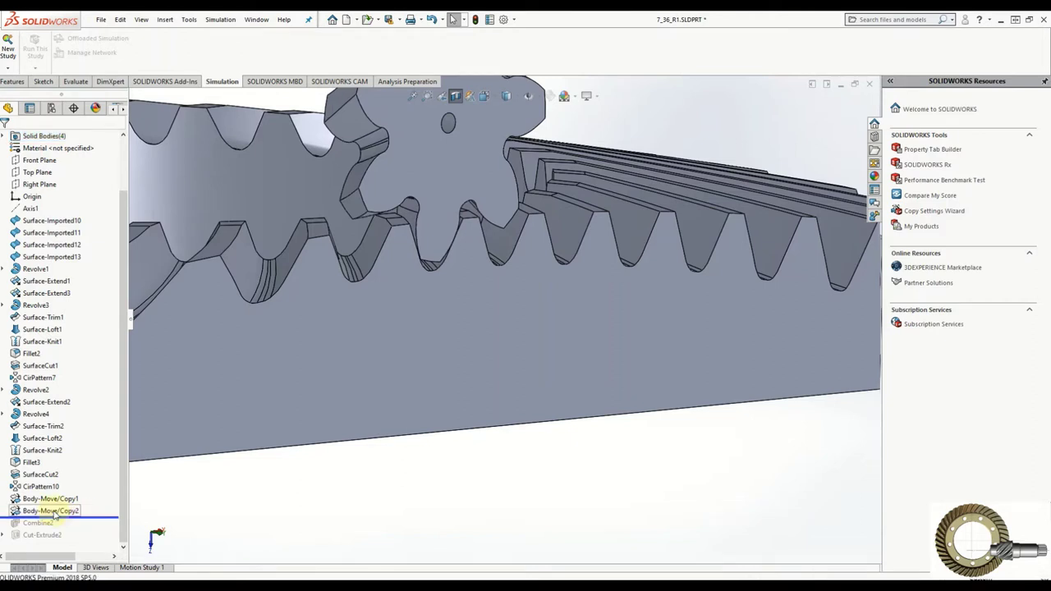
pyautogui.rightClick(49, 513)
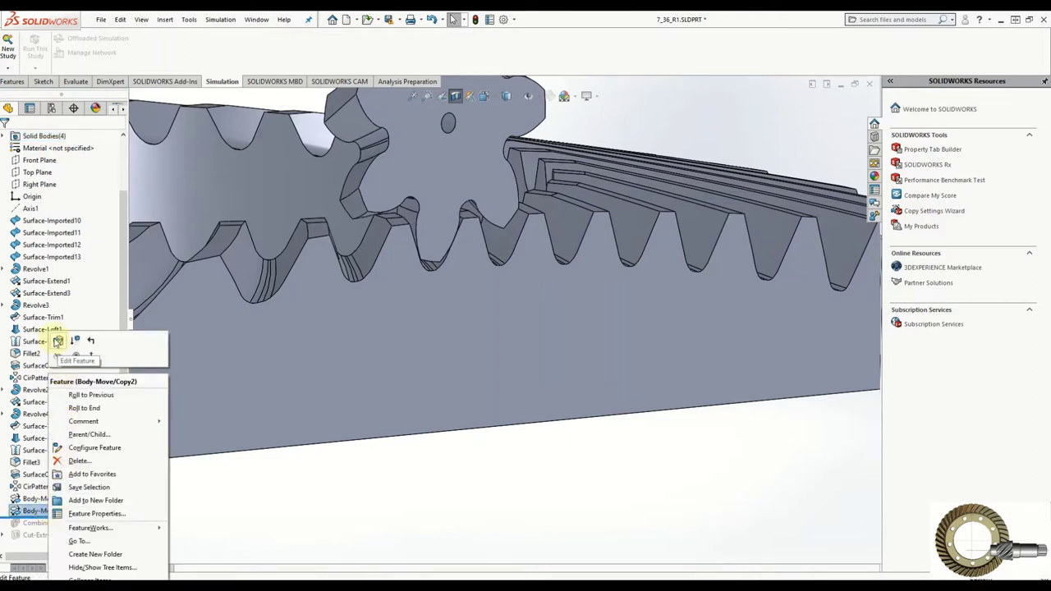
pyautogui.click(57, 340)
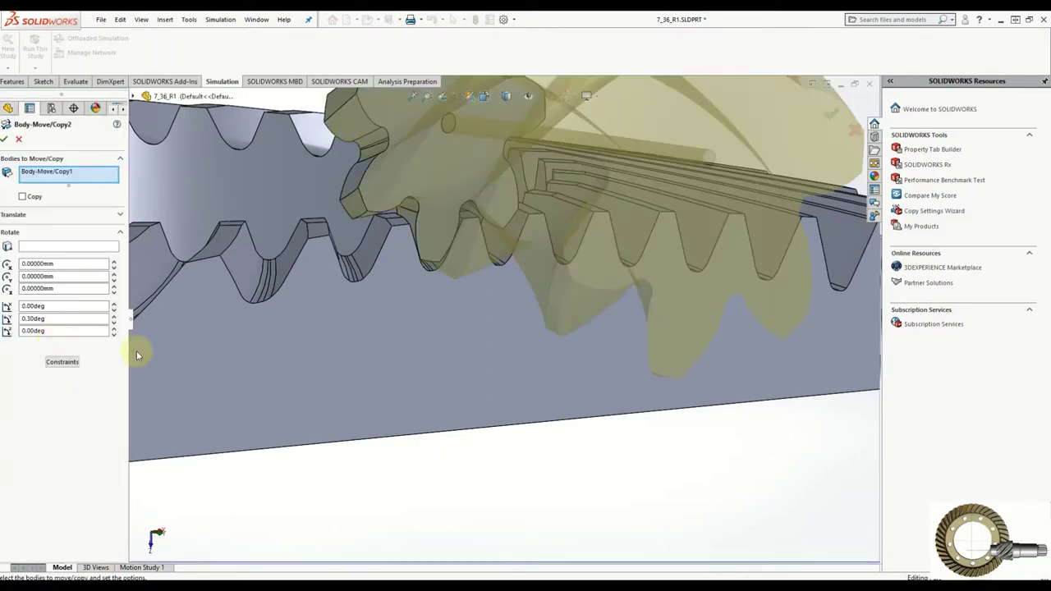
pyautogui.scroll(3, 474, 387)
pyautogui.scroll(-3, 612, 271)
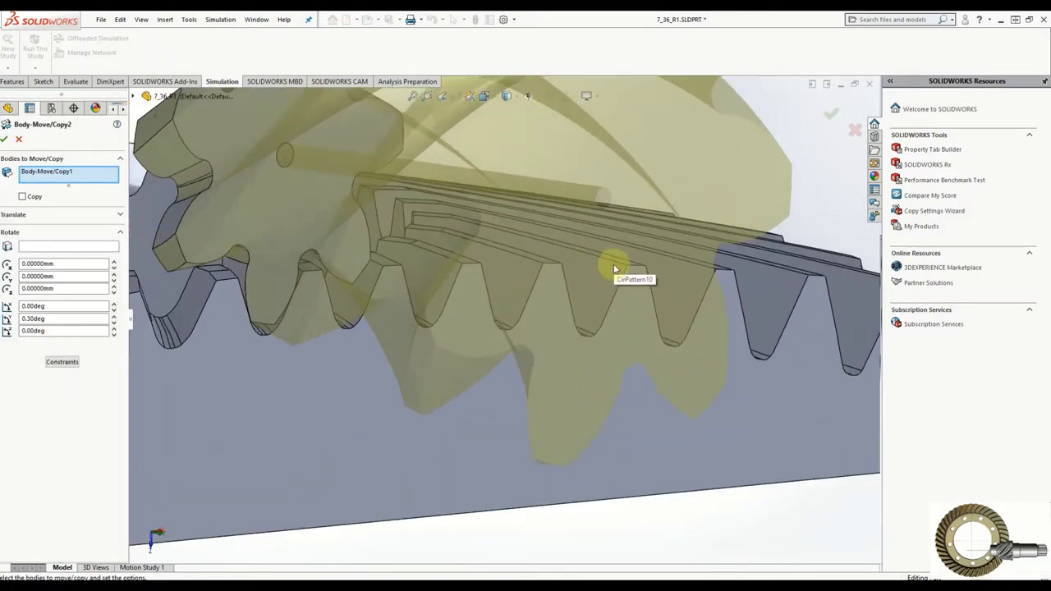
pyautogui.doubleClick(32, 319)
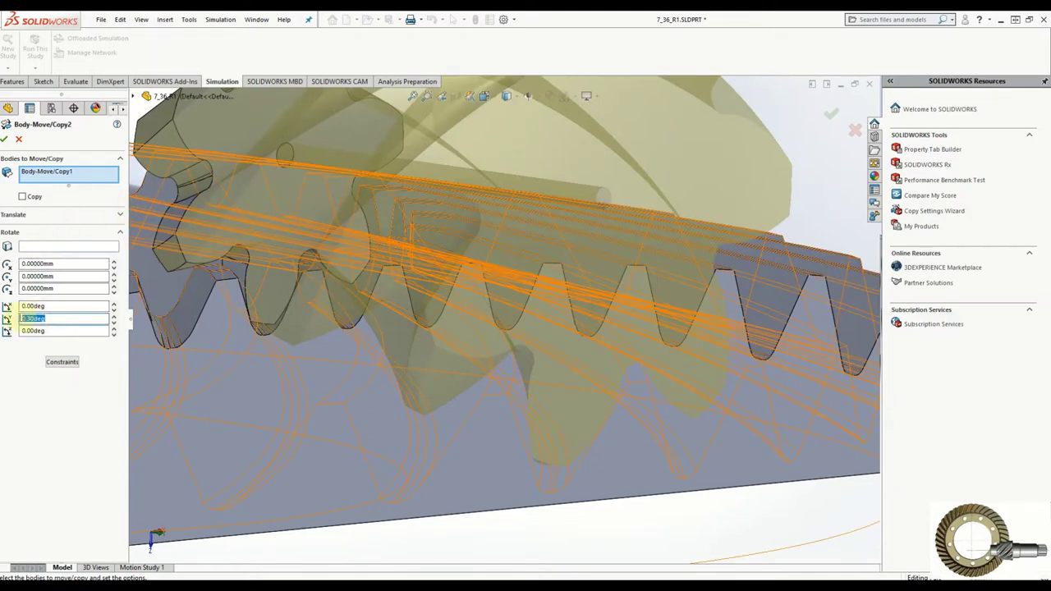
pyautogui.scroll(3, 387, 465)
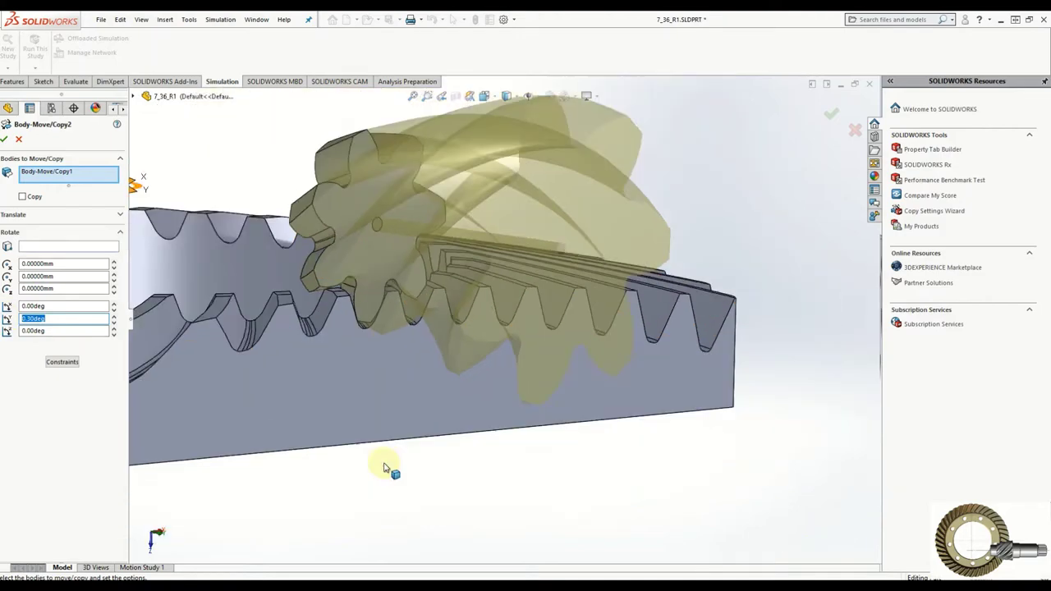
pyautogui.moveTo(386, 464)
pyautogui.mouseDown(button='middle')
pyautogui.moveTo(328, 477)
pyautogui.moveTo(379, 482)
pyautogui.moveTo(387, 501)
pyautogui.moveTo(373, 493)
pyautogui.mouseUp(button='middle')
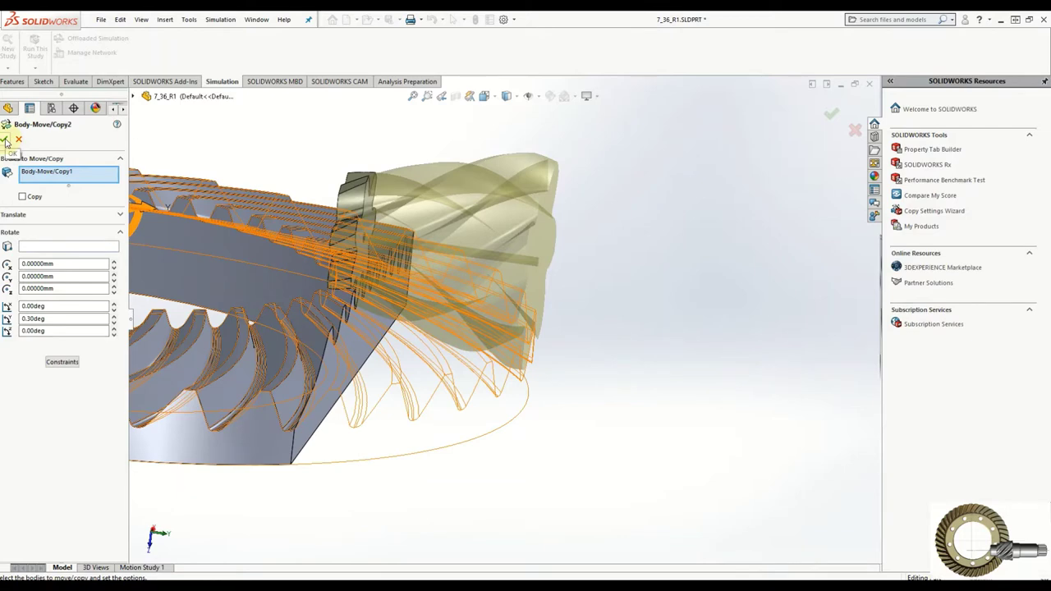
pyautogui.click(6, 141)
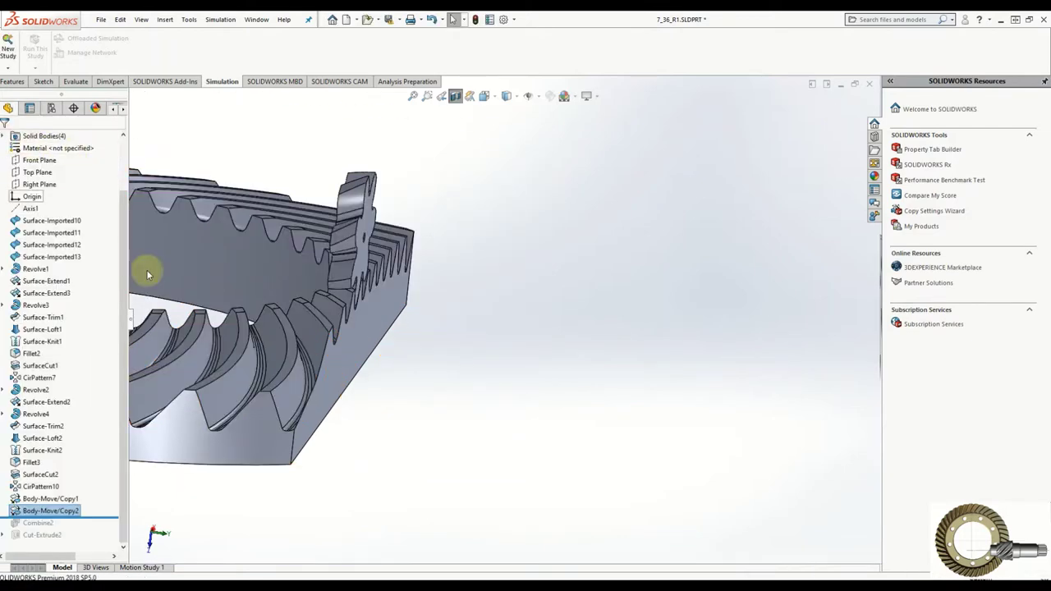
# Zoom to the uncut tooth mesh, select a tooth flank edge, and open the Tools evaluate list
pyautogui.moveTo(378, 361); pyautogui.dragTo(170, 317, button='middle')
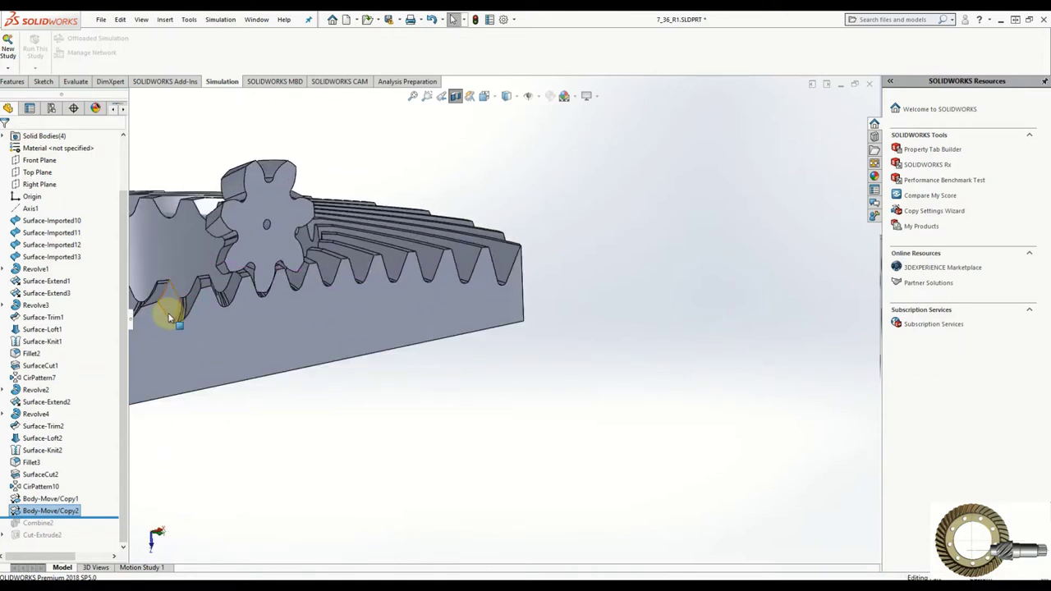
pyautogui.click(141, 19)
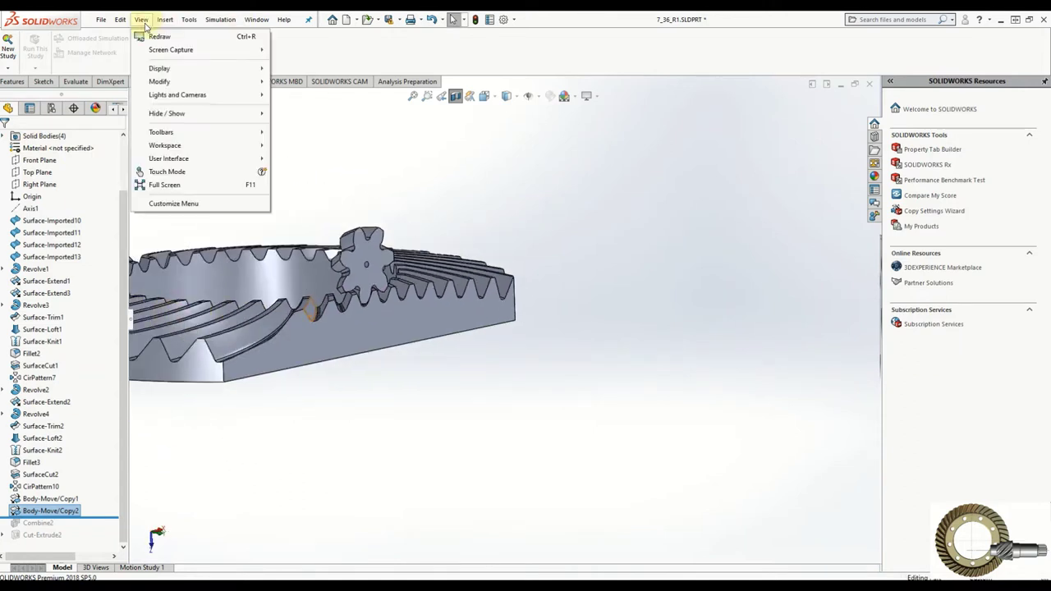
pyautogui.moveTo(159, 68)
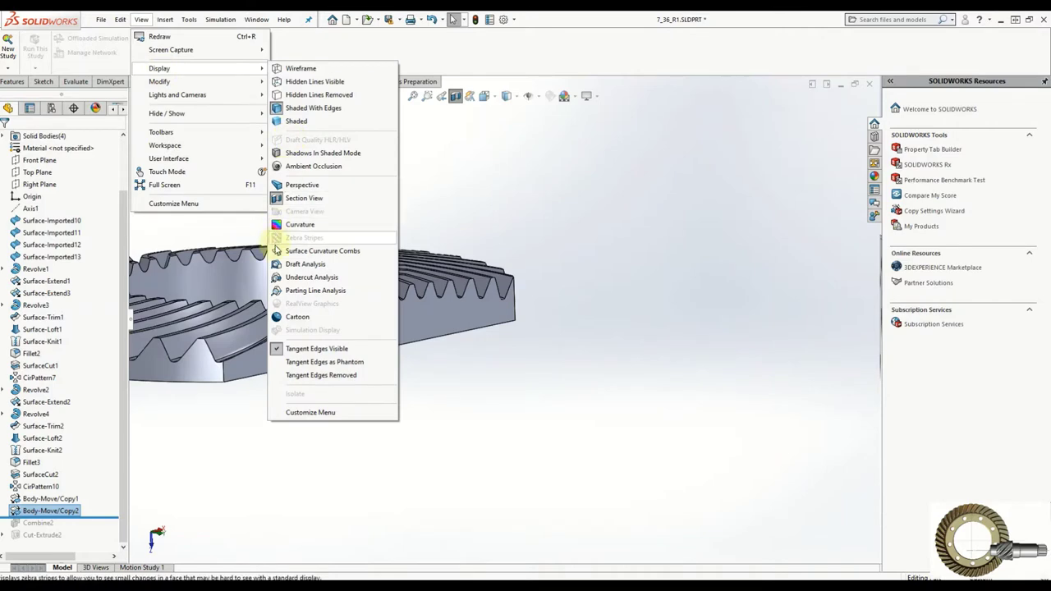
pyautogui.press('Escape')
pyautogui.scroll(-2, 276, 199)
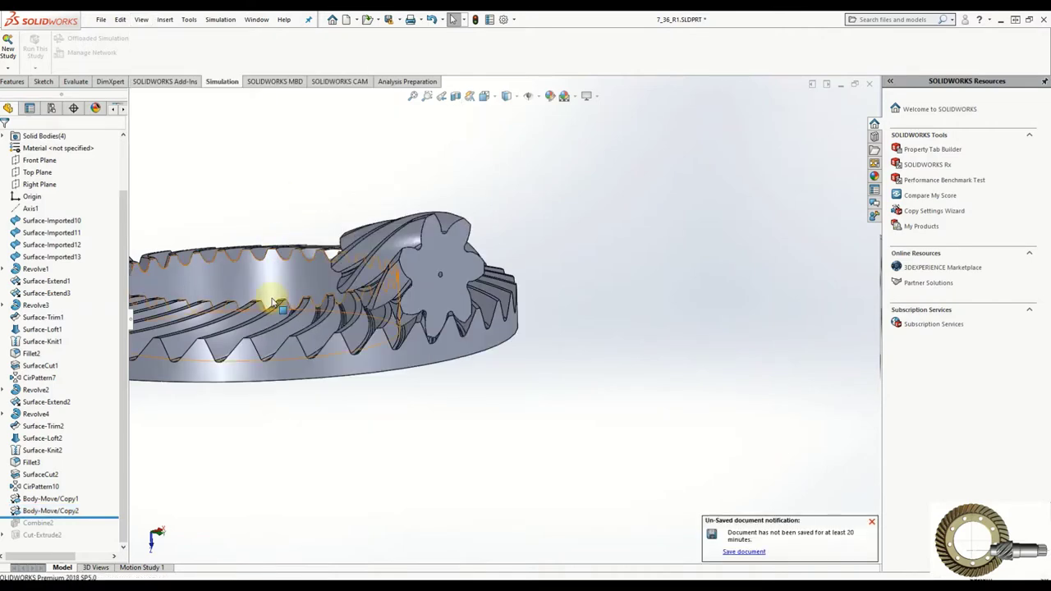
pyautogui.scroll(-5, 271, 279)
pyautogui.scroll(-1, 760, 387)
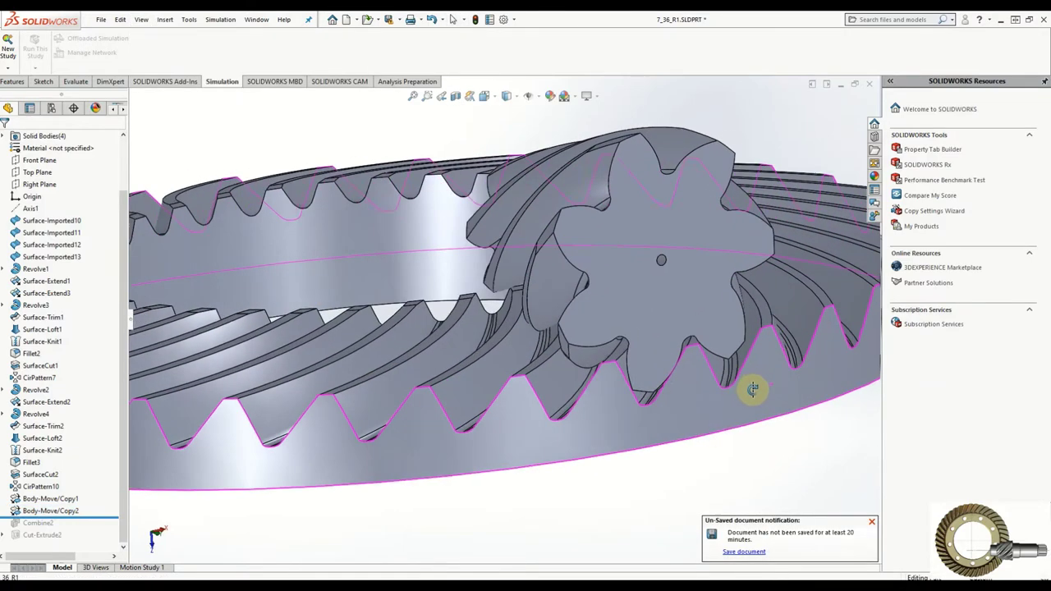
pyautogui.scroll(-2, 718, 427)
pyautogui.scroll(-4, 706, 362)
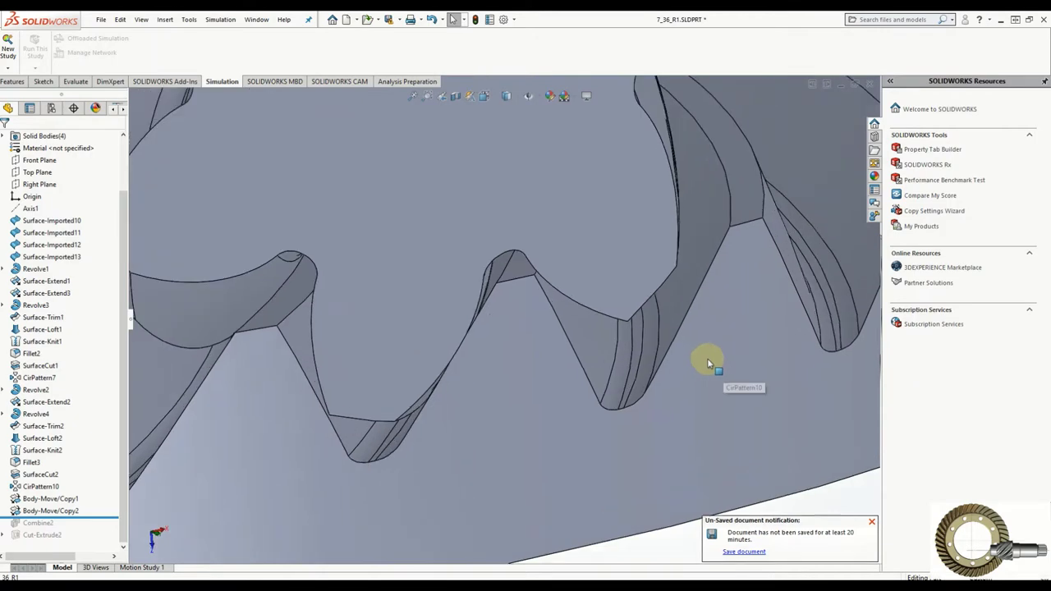
pyautogui.click(465, 325)
pyautogui.moveTo(469, 329)
pyautogui.mouseDown(button='middle')
pyautogui.moveTo(509, 295)
pyautogui.moveTo(499, 293)
pyautogui.mouseUp(button='middle')
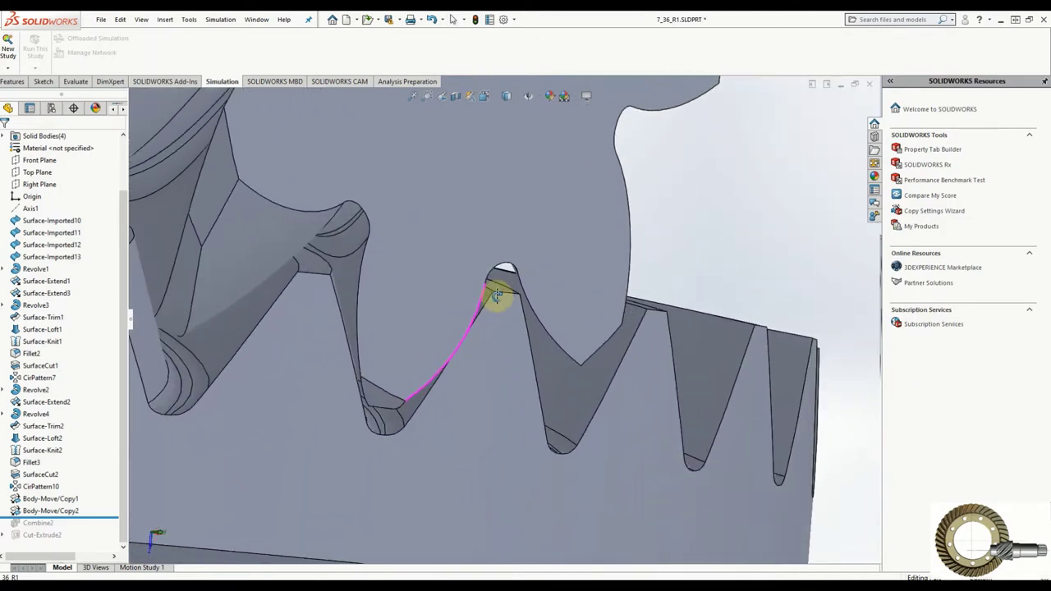
pyautogui.click(189, 19)
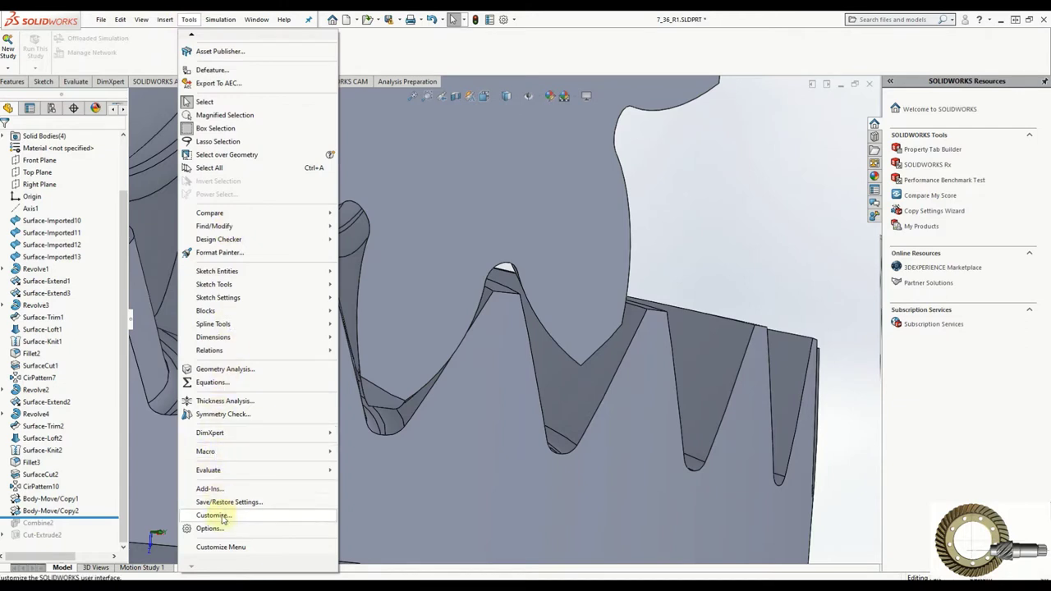
pyautogui.moveTo(208, 470)
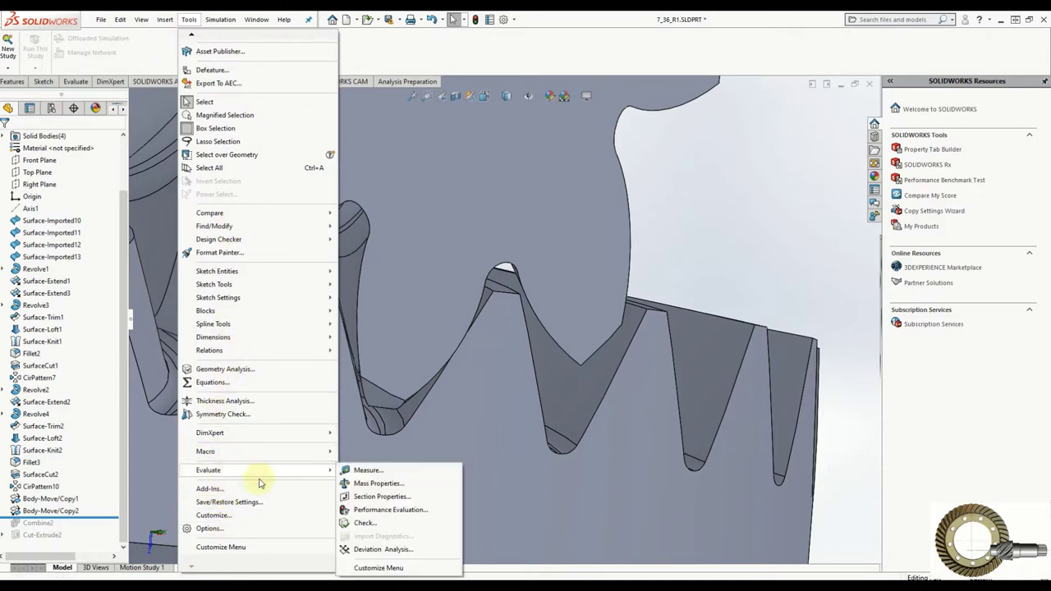
# Measure the two meshing tooth faces, reading 'intersect' at 670.81911 mm² total, then close Measure
pyautogui.click(366, 469)
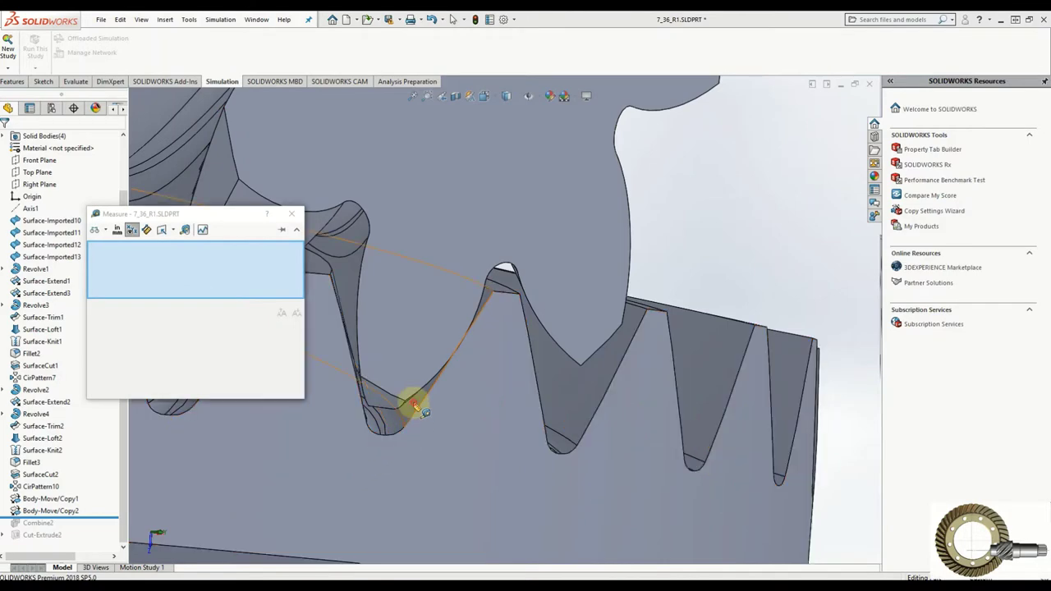
pyautogui.click(410, 404)
pyautogui.moveTo(467, 408)
pyautogui.mouseDown(button='middle')
pyautogui.moveTo(413, 399)
pyautogui.moveTo(476, 364)
pyautogui.mouseUp(button='middle')
pyautogui.click(535, 286)
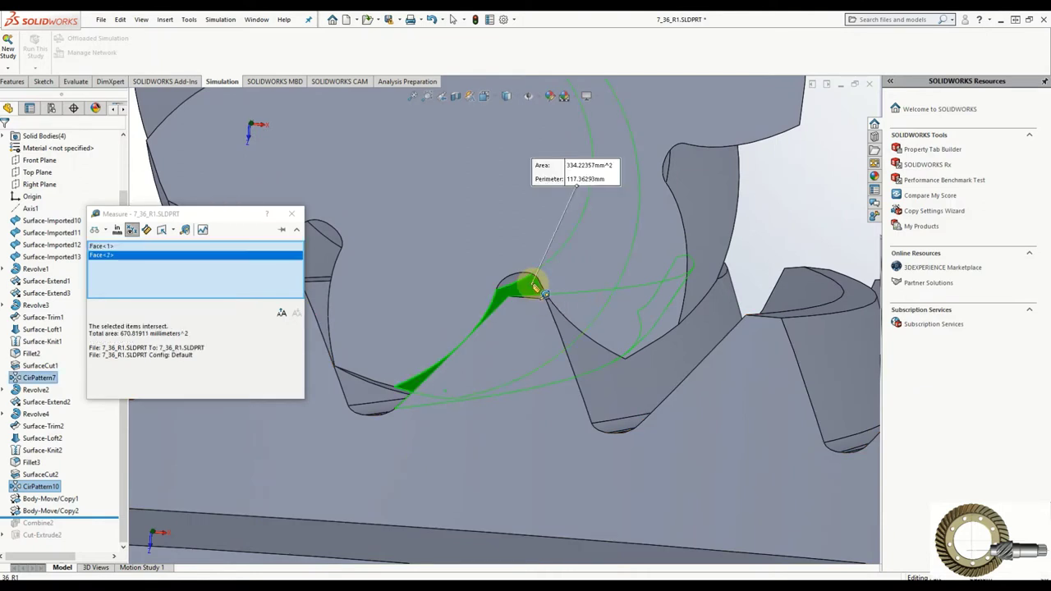
pyautogui.click(166, 324)
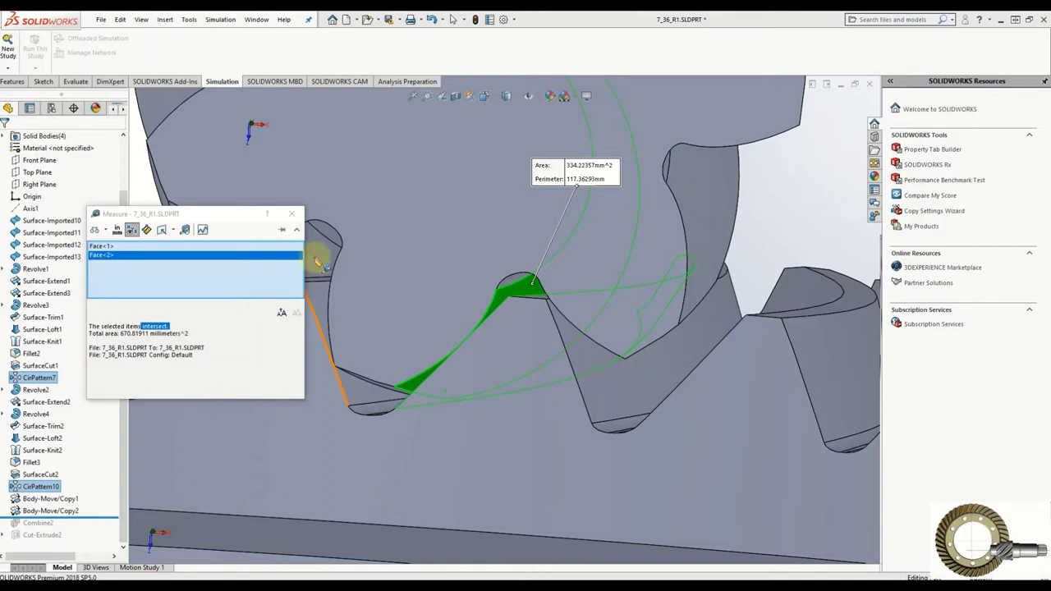
pyautogui.click(297, 215)
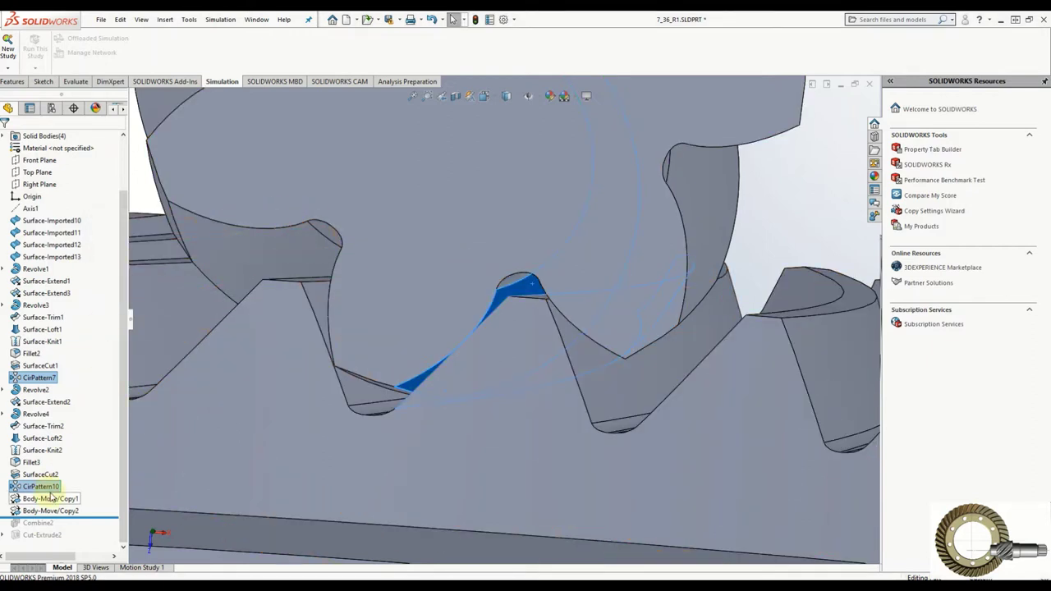
# Roll the model forward to include Combine2 and select the leftover sliver faces on the tooth flanks
pyautogui.click(93, 516)
pyautogui.moveTo(95, 520); pyautogui.dragTo(95, 526)
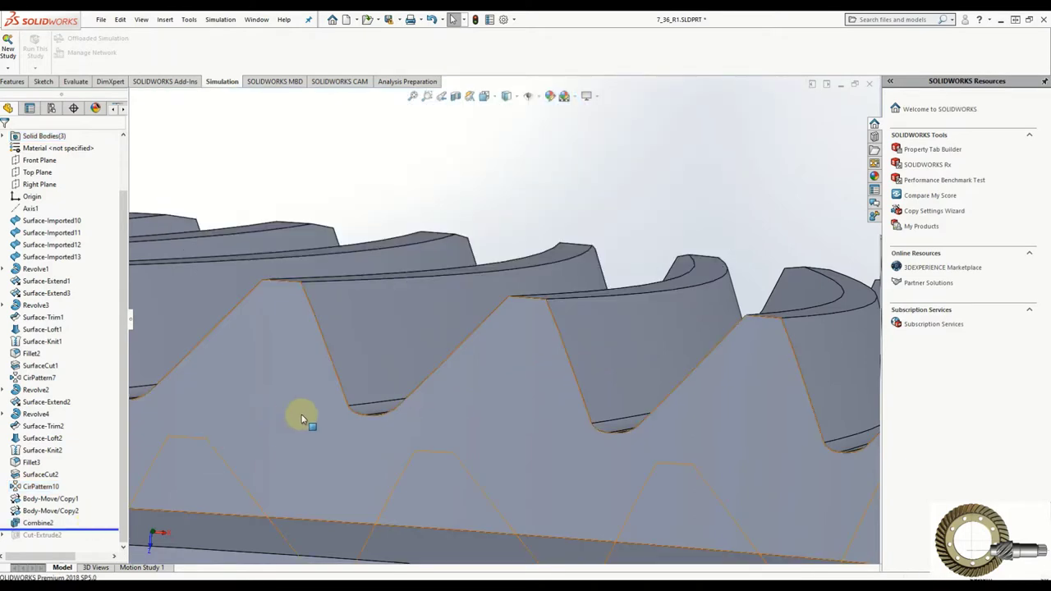
pyautogui.moveTo(307, 420); pyautogui.dragTo(349, 435, button='middle')
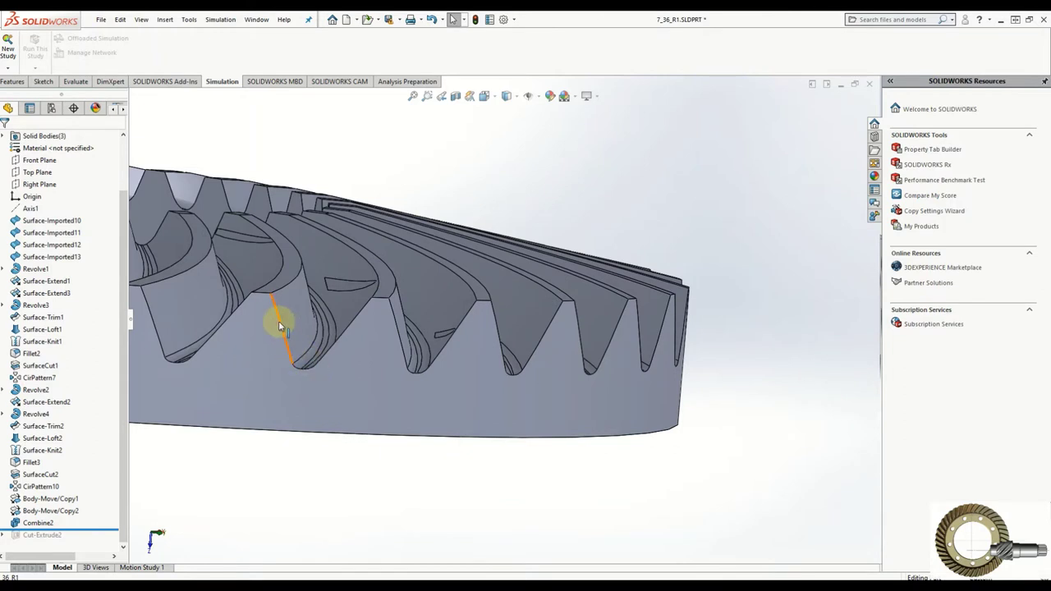
pyautogui.scroll(-5, 278, 327)
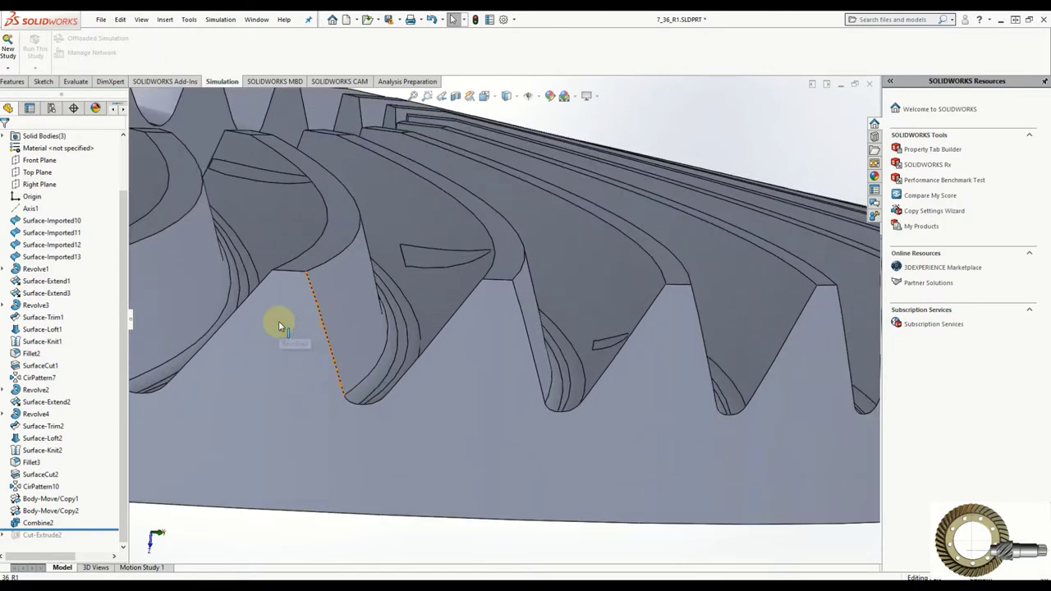
pyautogui.click(434, 259)
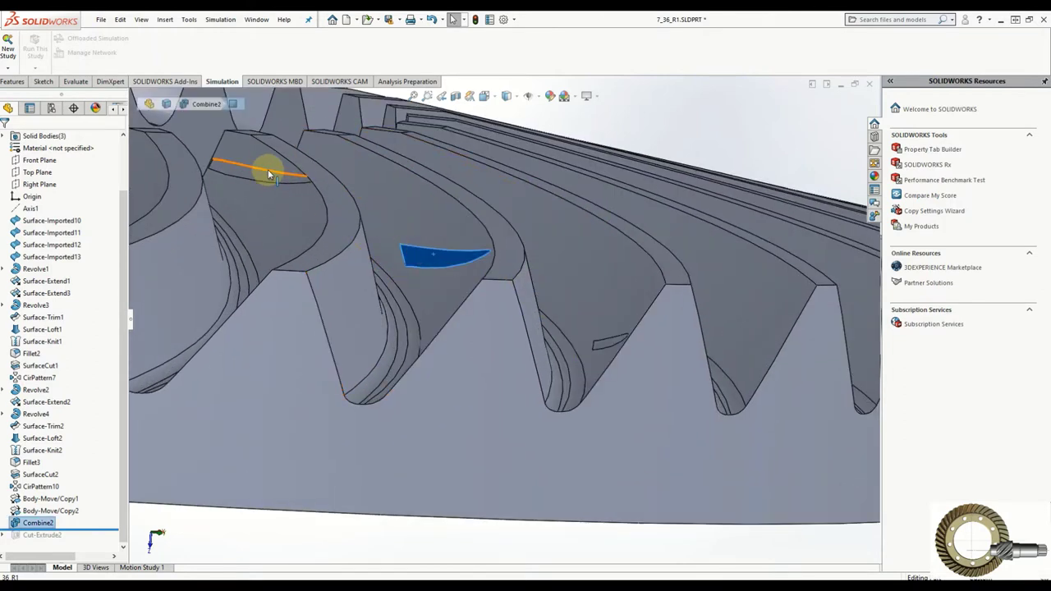
pyautogui.click(609, 344)
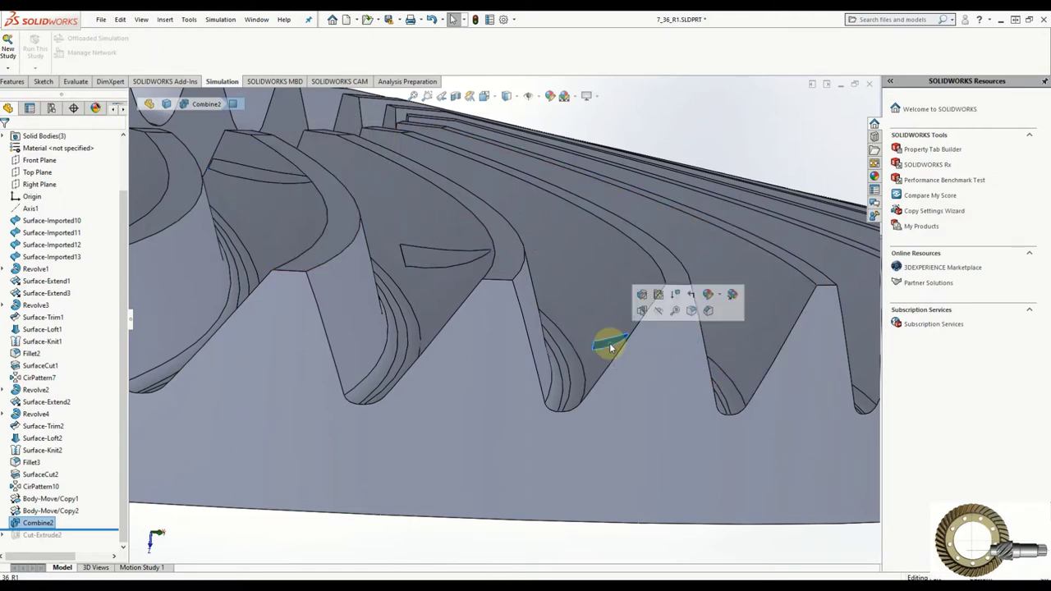
# Confirm Combine2 subtracts Body-Move/Copy2 from CirPattern10
pyautogui.rightClick(36, 524)
pyautogui.click(46, 327)
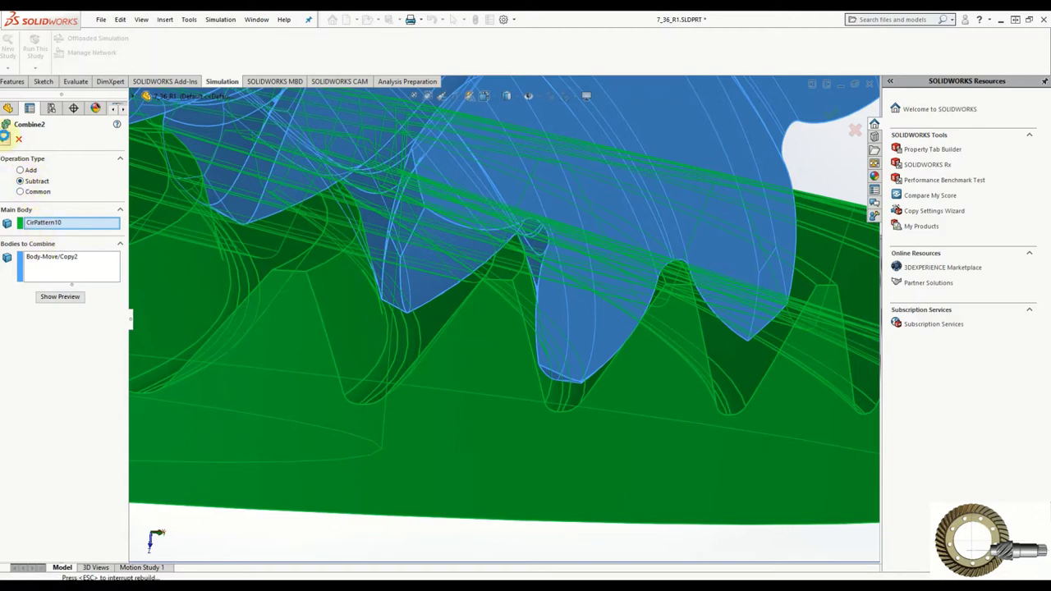
pyautogui.click(6, 138)
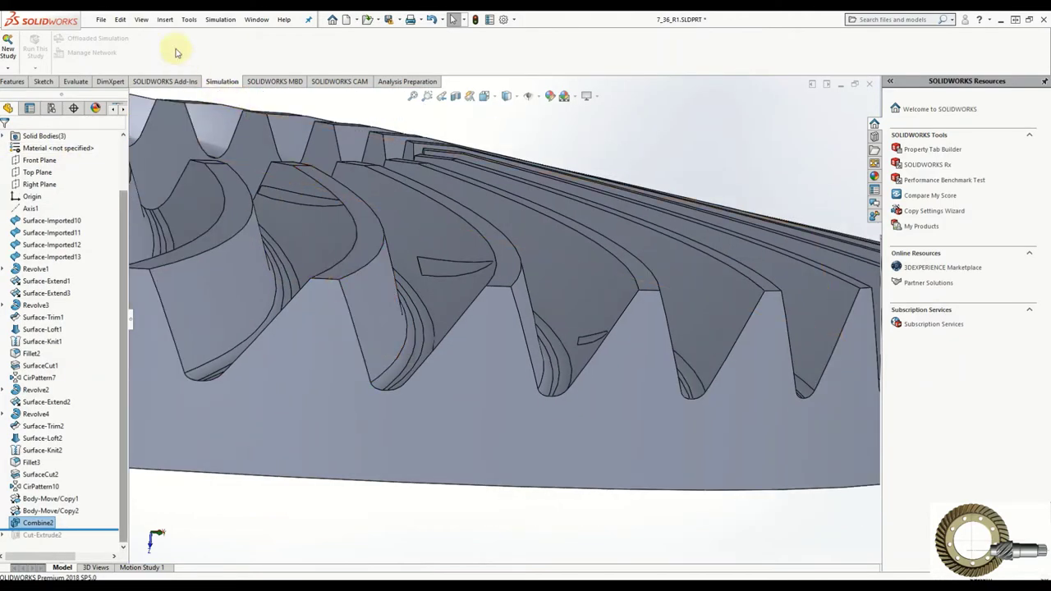
# Start a new Combine from Insert > Features, then cancel it
pyautogui.click(165, 20)
pyautogui.moveTo(183, 63)
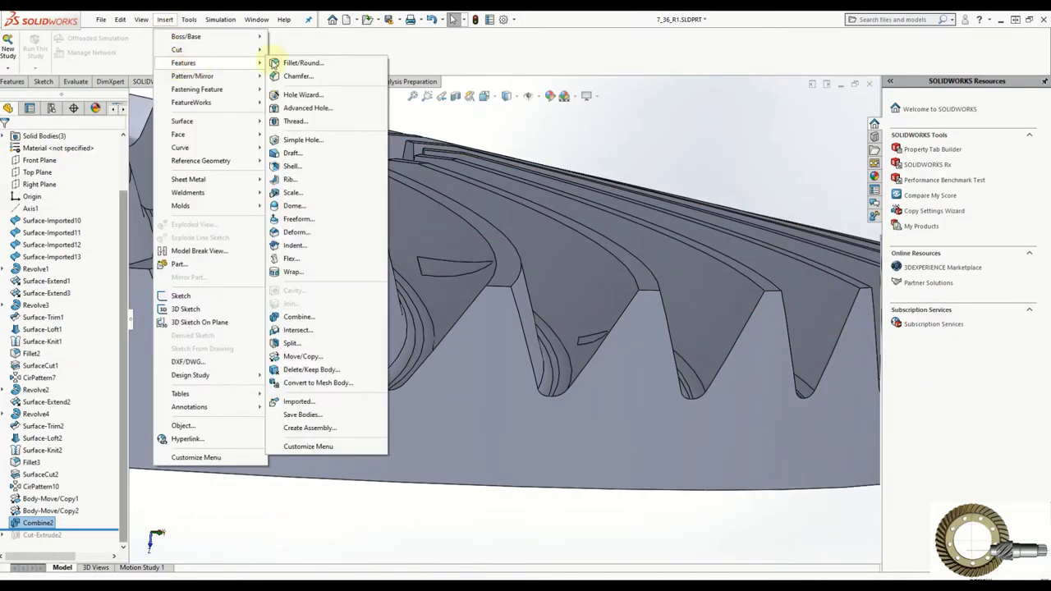
pyautogui.click(296, 317)
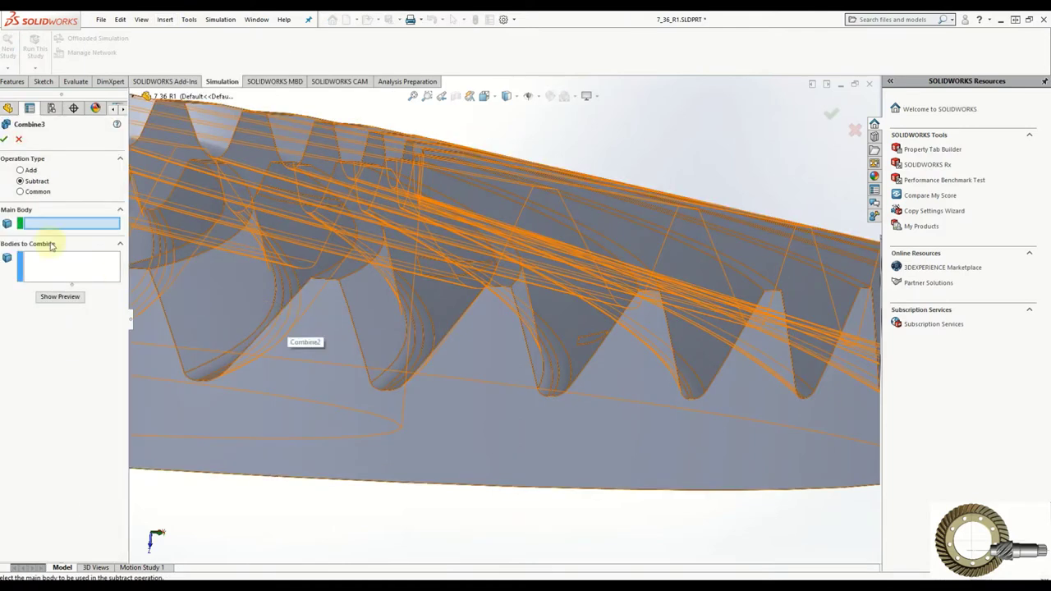
pyautogui.click(19, 140)
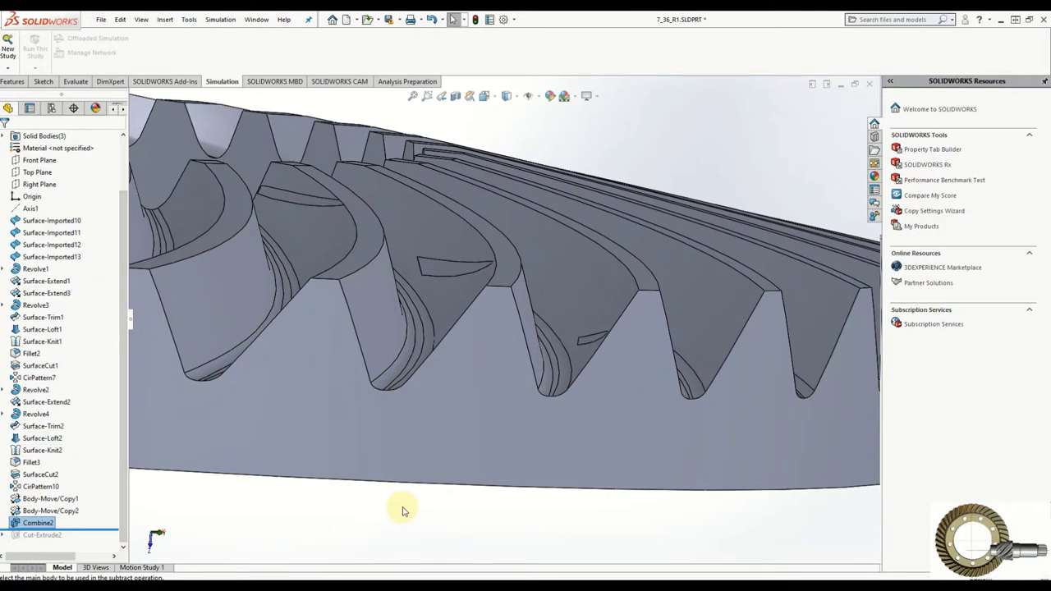
# Roll forward past Cut-Extrude2 to isolate a single tooth segment and inspect it
pyautogui.moveTo(402, 510); pyautogui.dragTo(262, 505, button='middle')
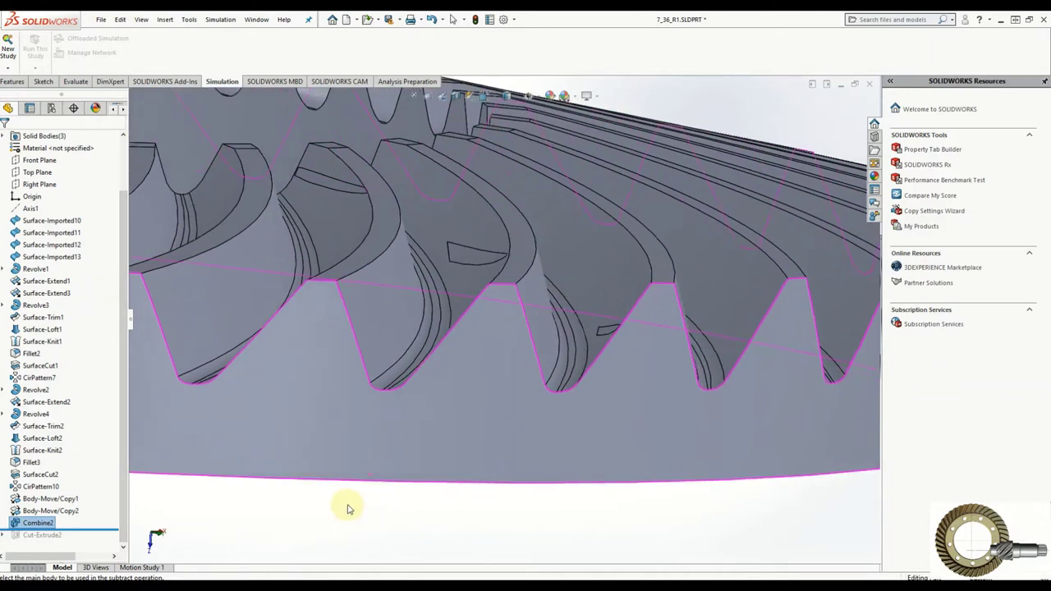
pyautogui.scroll(5, 384, 408)
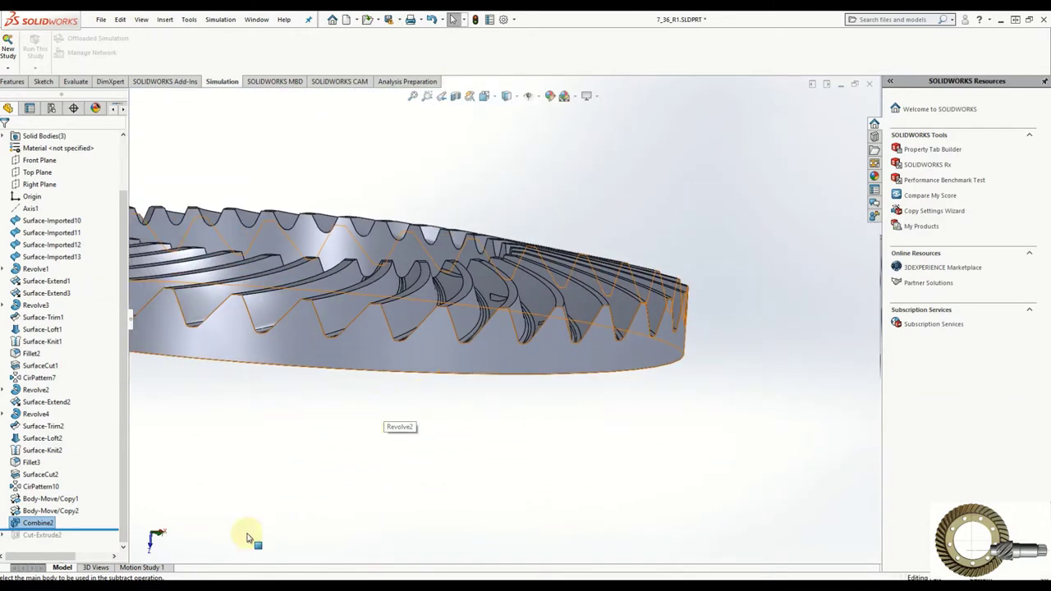
pyautogui.moveTo(84, 529); pyautogui.dragTo(85, 541)
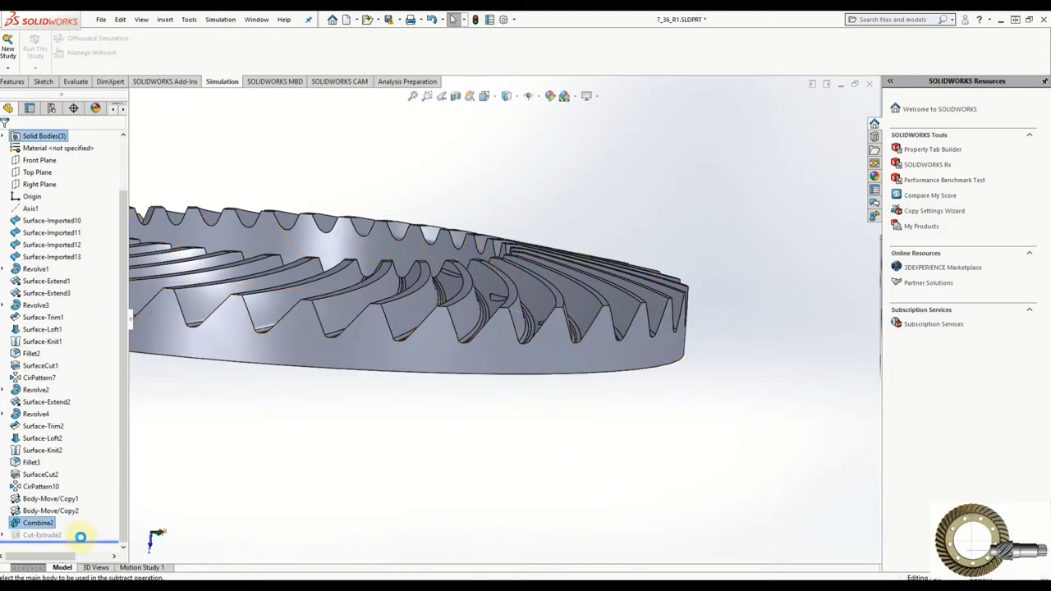
pyautogui.moveTo(511, 345); pyautogui.dragTo(520, 481, button='middle')
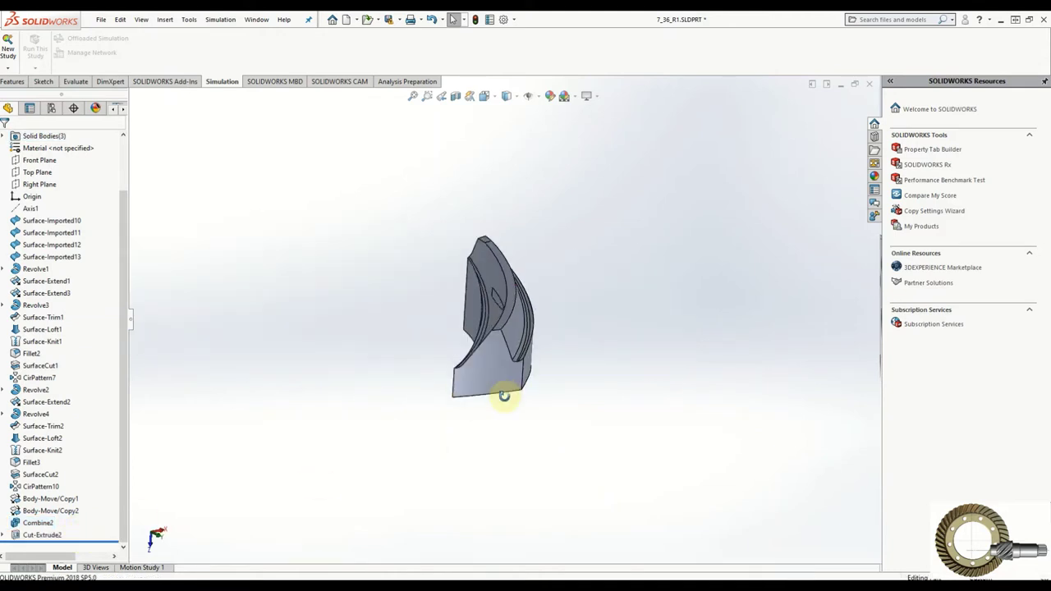
pyautogui.click(4, 535)
pyautogui.rightClick(46, 539)
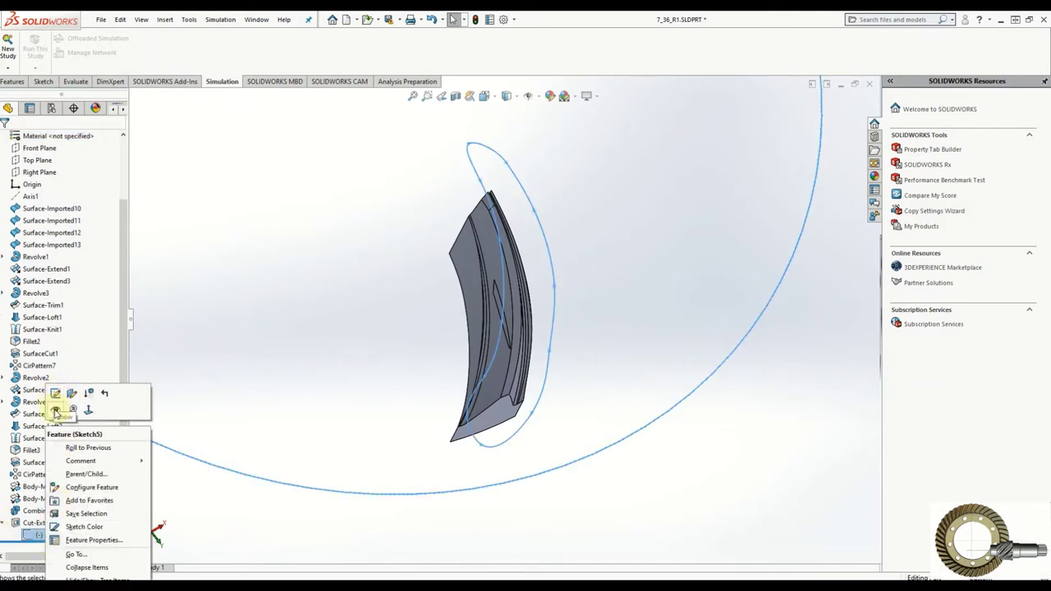
pyautogui.click(55, 411)
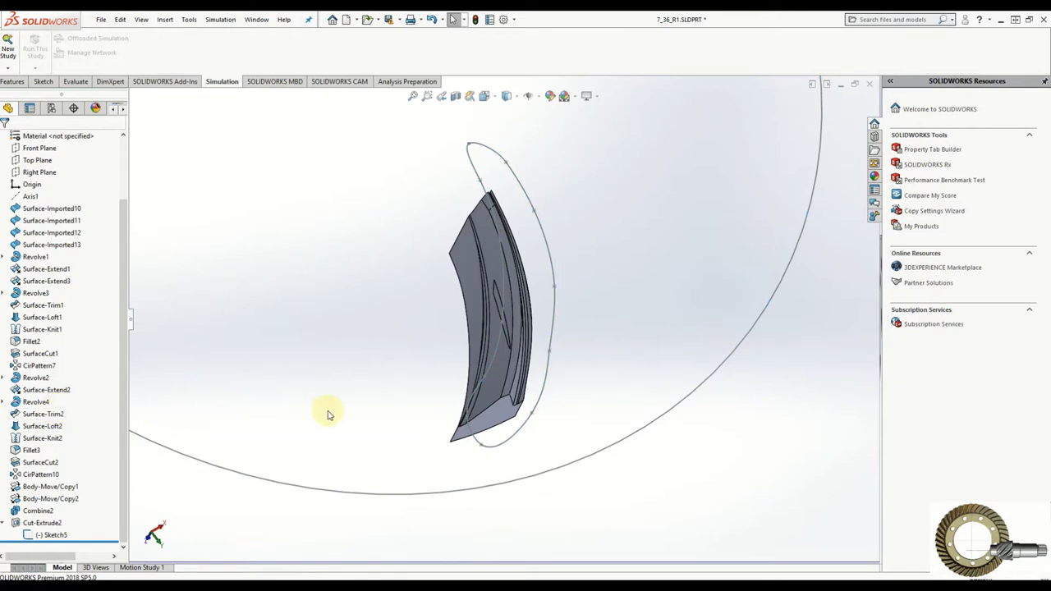
pyautogui.moveTo(328, 413)
pyautogui.mouseDown(button='middle')
pyautogui.moveTo(340, 391)
pyautogui.moveTo(292, 435)
pyautogui.moveTo(304, 441)
pyautogui.mouseUp(button='middle')
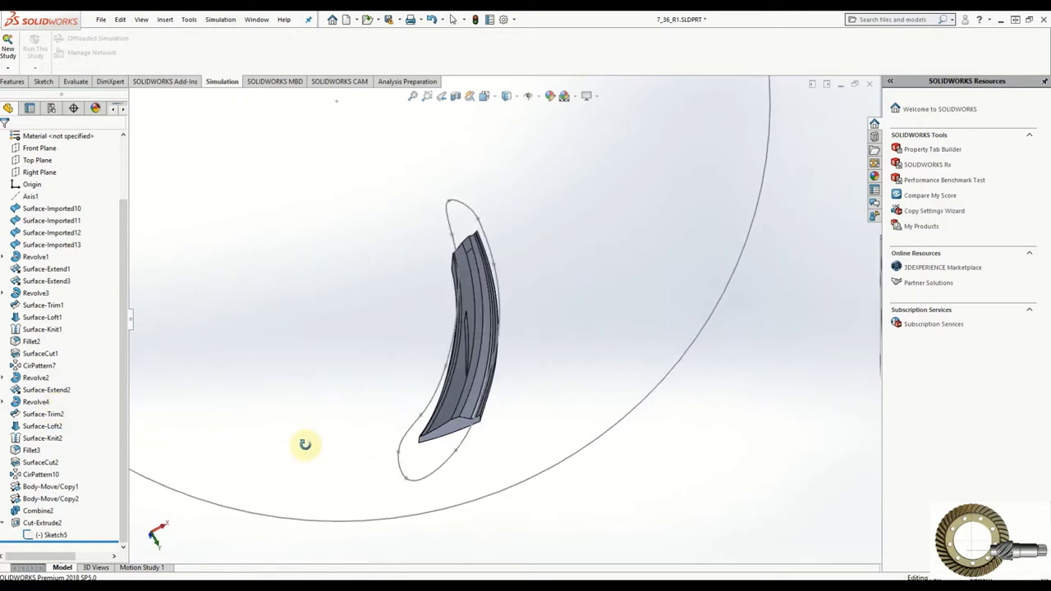
pyautogui.click(35, 524)
pyautogui.rightClick(34, 524)
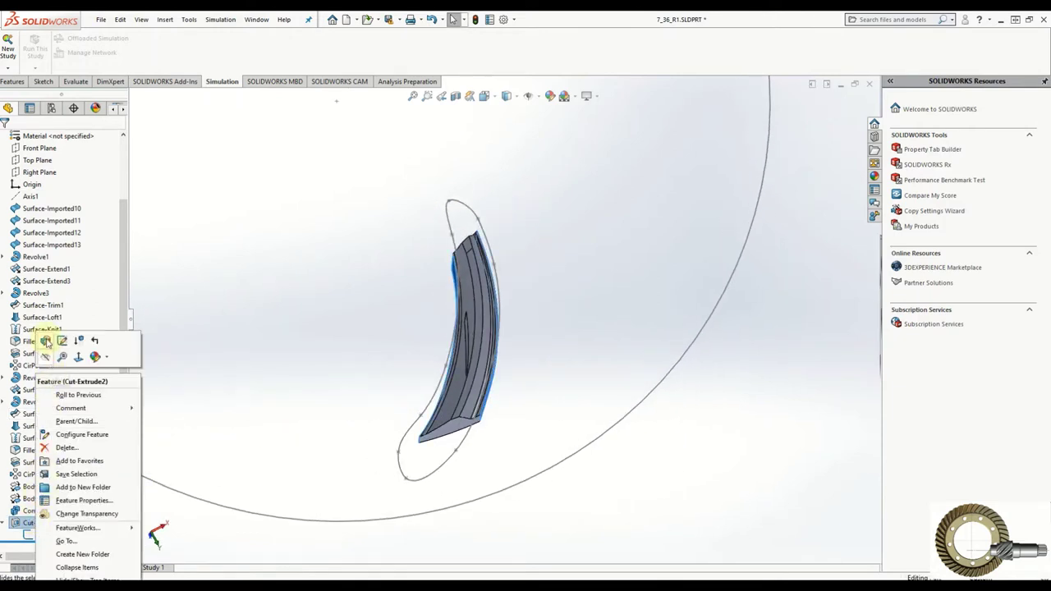
pyautogui.click(46, 338)
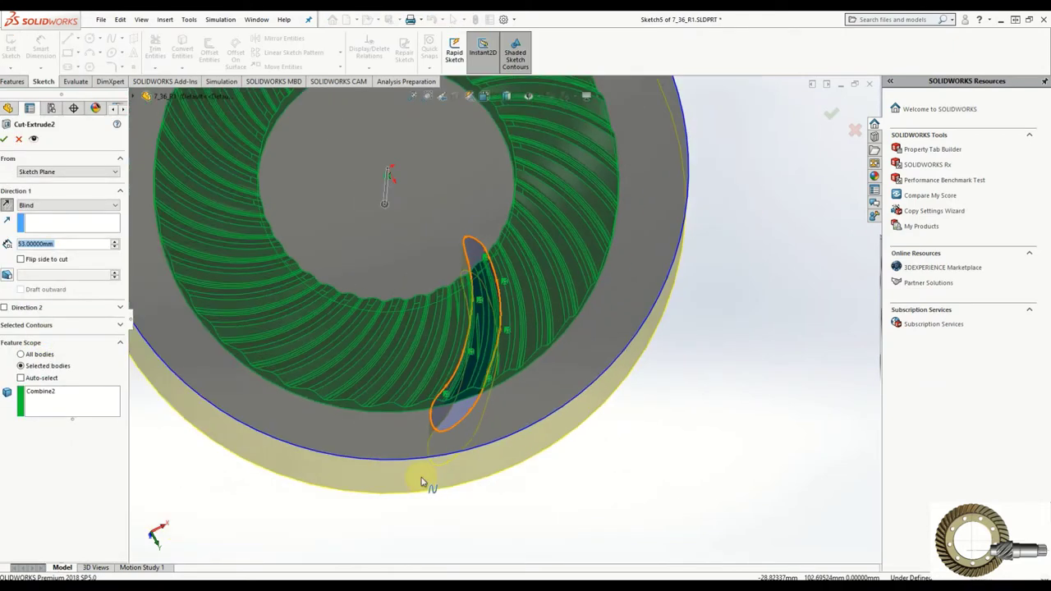
pyautogui.scroll(5, 422, 446)
pyautogui.moveTo(433, 485)
pyautogui.mouseDown(button='middle')
pyautogui.moveTo(468, 499)
pyautogui.moveTo(460, 303)
pyautogui.moveTo(481, 331)
pyautogui.moveTo(498, 420)
pyautogui.mouseUp(button='middle')
pyautogui.scroll(-3, 551, 305)
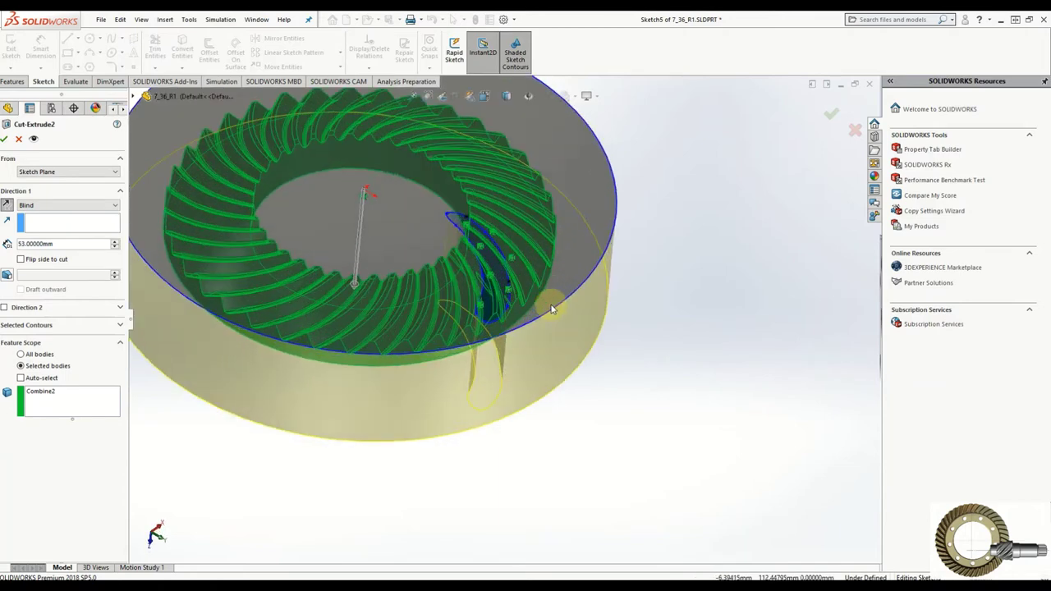
pyautogui.click(5, 139)
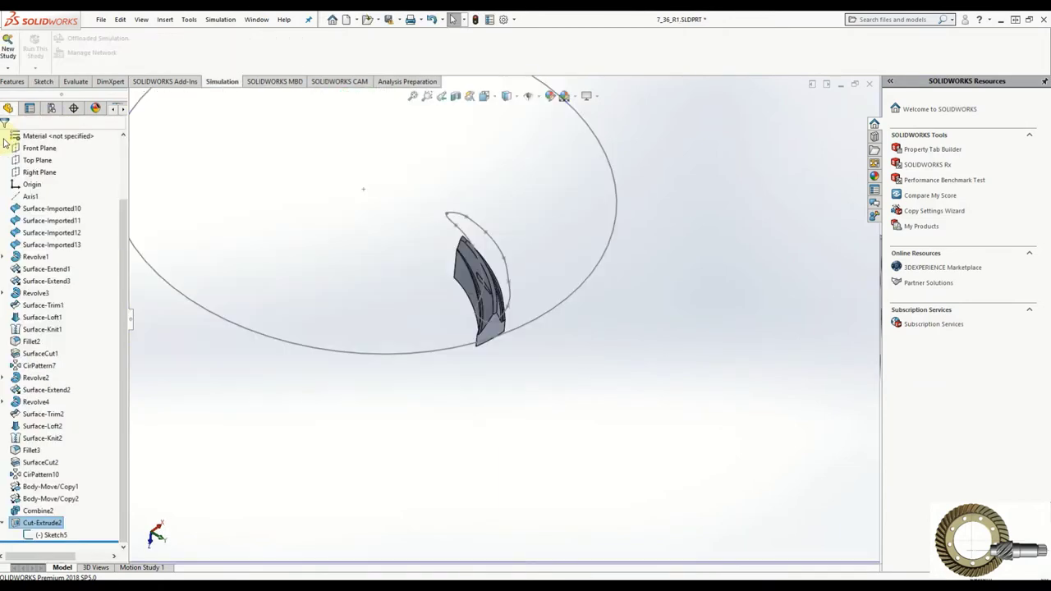
pyautogui.rightClick(451, 352)
pyautogui.click(464, 333)
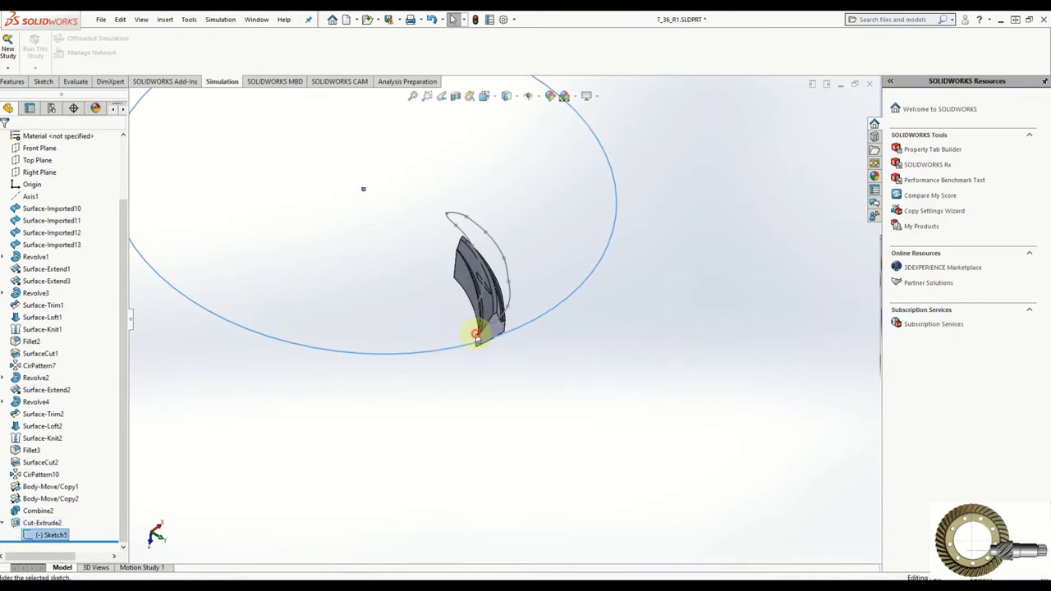
pyautogui.scroll(-2, 476, 287)
pyautogui.scroll(-3, 482, 265)
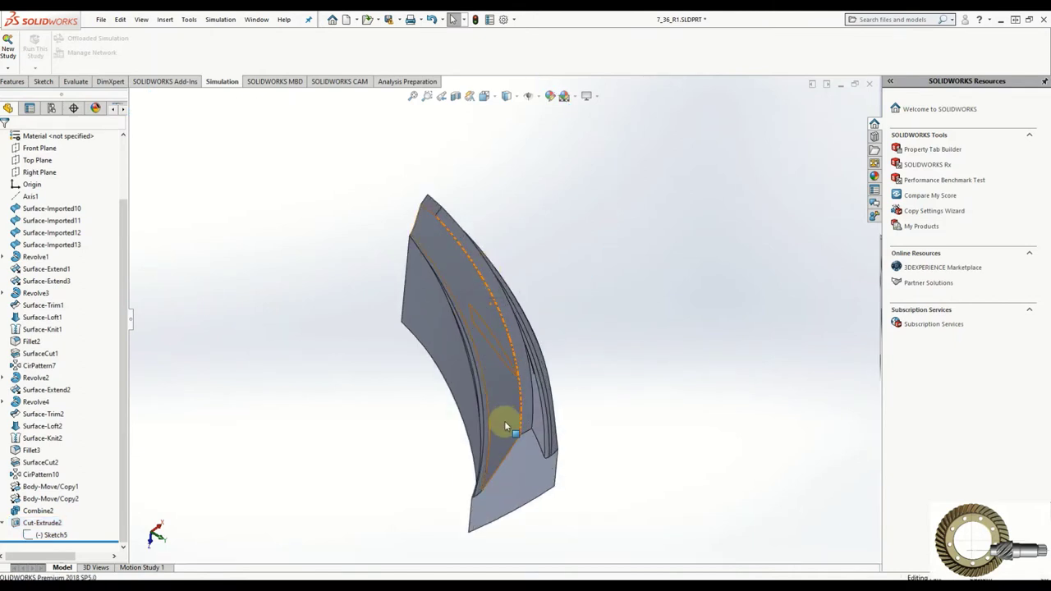
pyautogui.moveTo(504, 422)
pyautogui.mouseDown(button='middle')
pyautogui.moveTo(521, 278)
pyautogui.moveTo(469, 312)
pyautogui.moveTo(535, 344)
pyautogui.moveTo(506, 352)
pyautogui.mouseUp(button='middle')
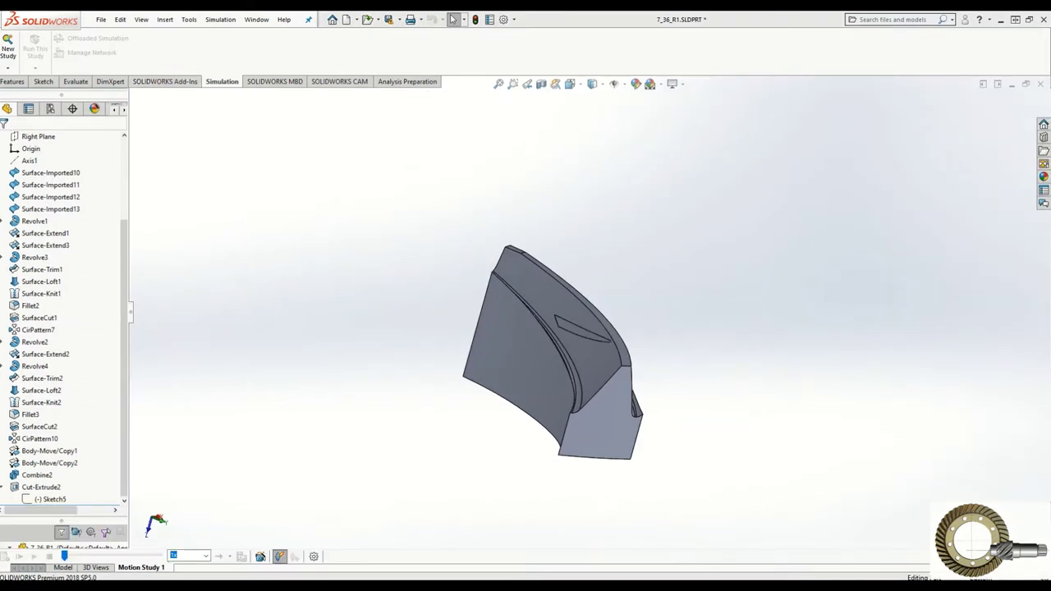
pyautogui.moveTo(603, 370)
pyautogui.mouseDown(button='middle')
pyautogui.moveTo(570, 375)
pyautogui.moveTo(624, 338)
pyautogui.mouseUp(button='middle')
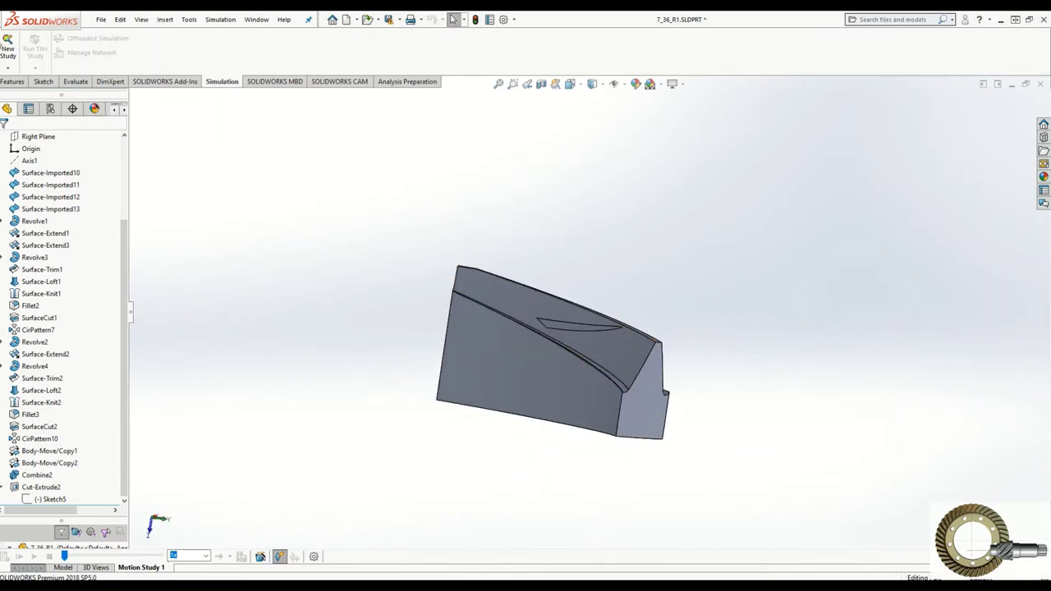
# Create static study Static 1 and apply AISI 4340 Steel, annealed to all bodies
pyautogui.click(6, 52)
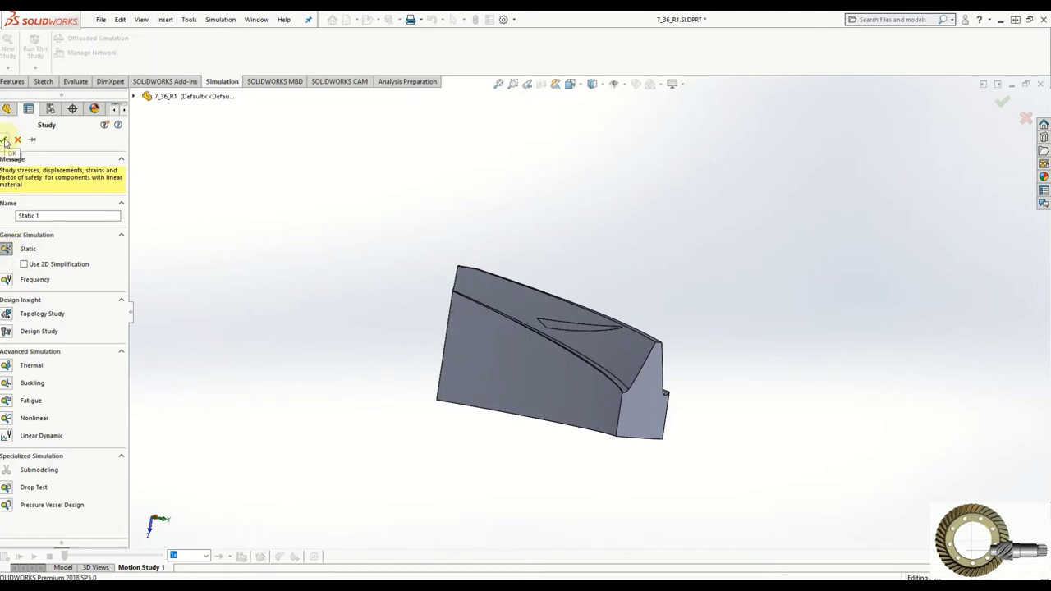
pyautogui.click(5, 140)
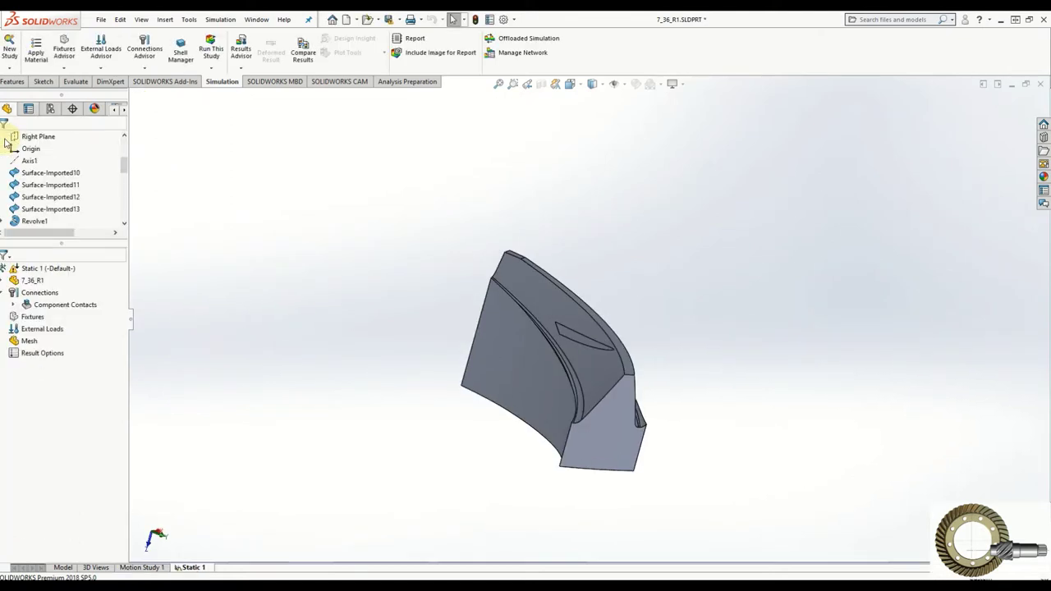
pyautogui.rightClick(23, 282)
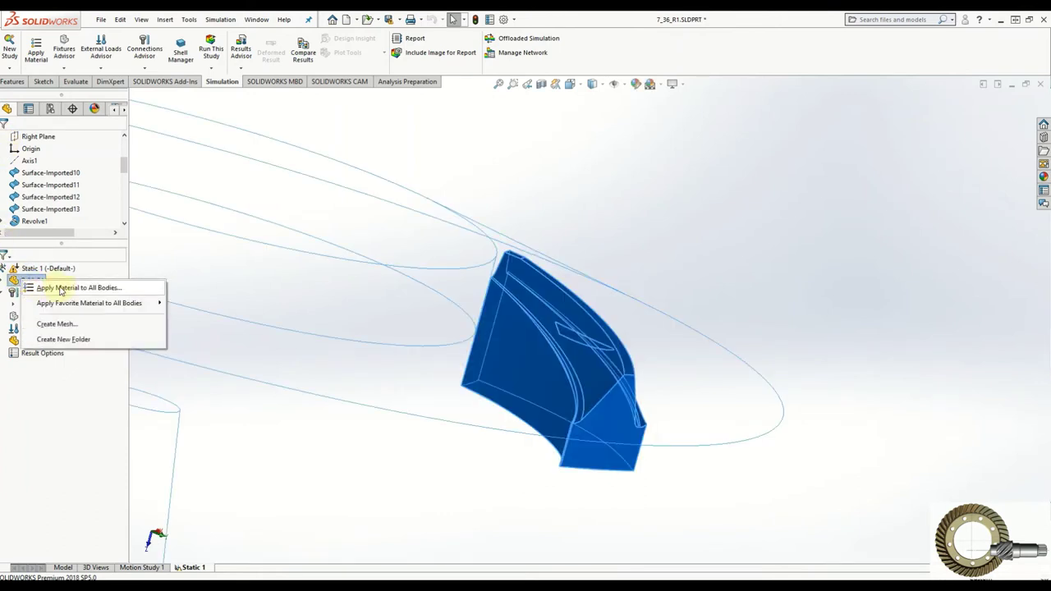
pyautogui.click(61, 288)
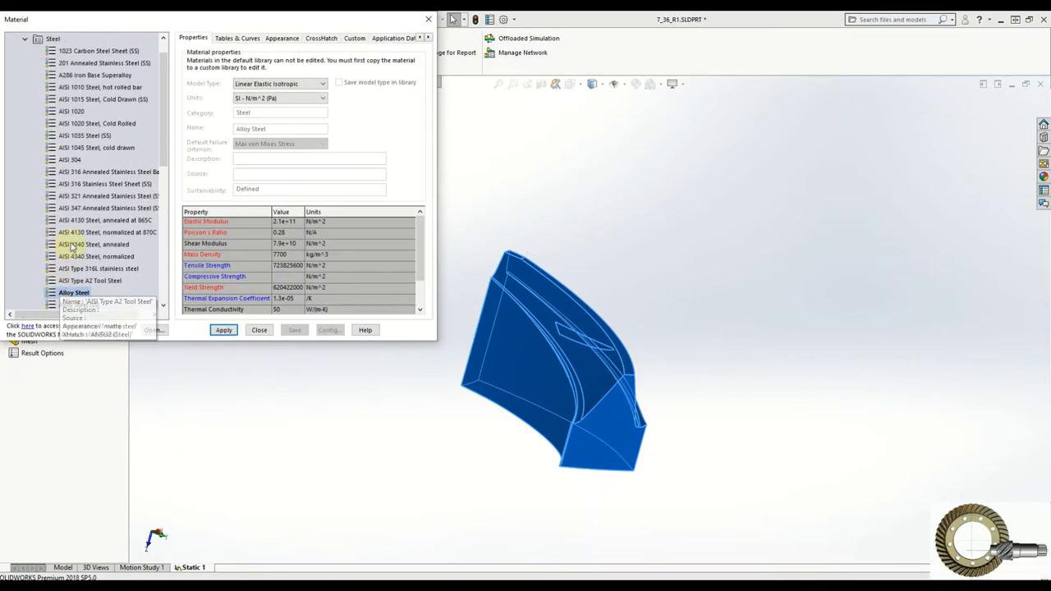
pyautogui.click(72, 243)
pyautogui.click(224, 330)
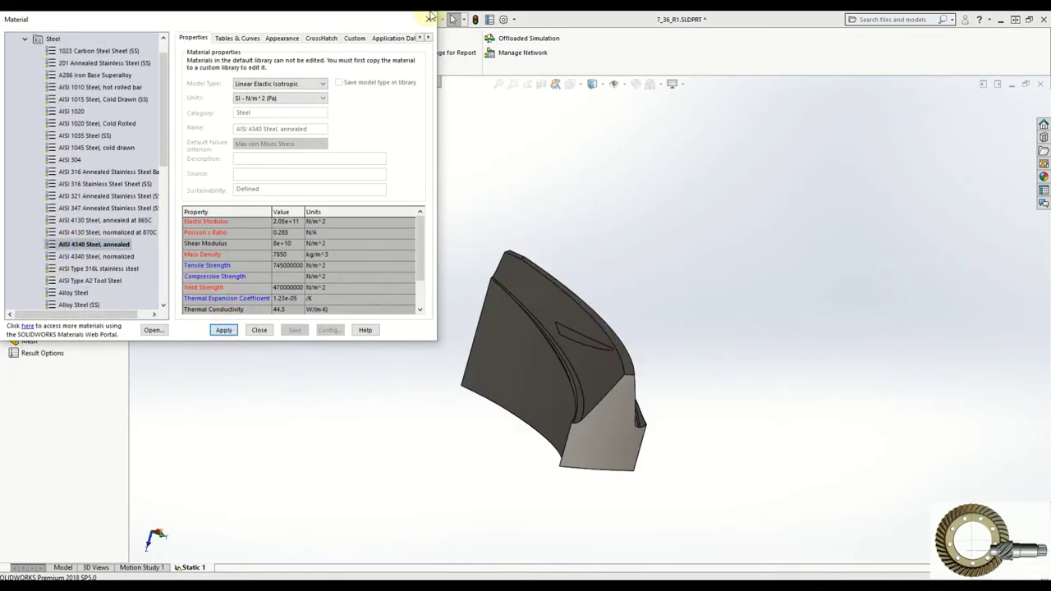
pyautogui.click(427, 20)
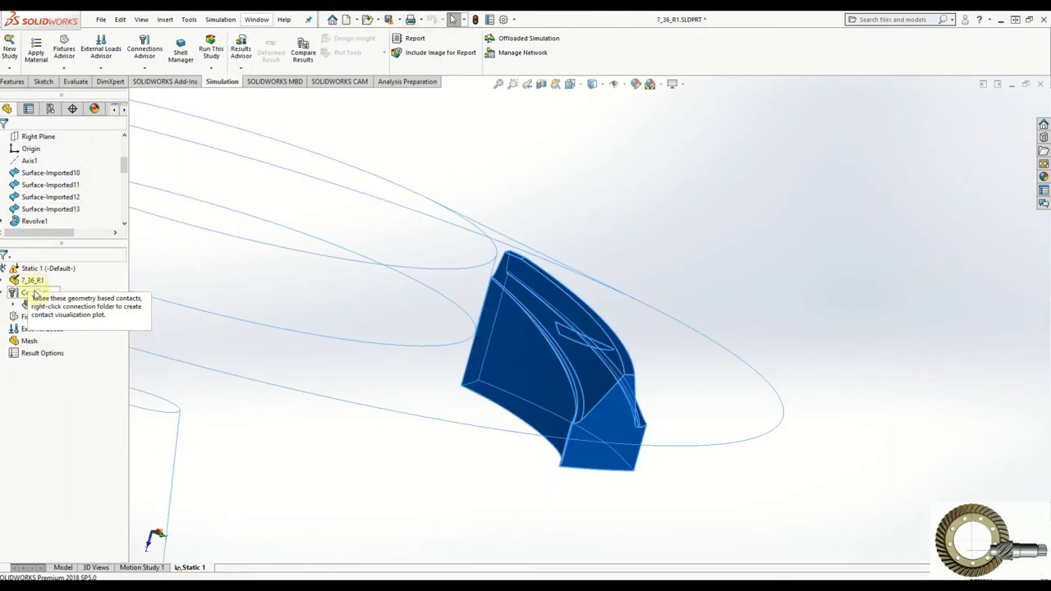
# Expand the part's bodies in the study tree, keeping SolidBody 4 included in the analysis
pyautogui.rightClick(25, 311)
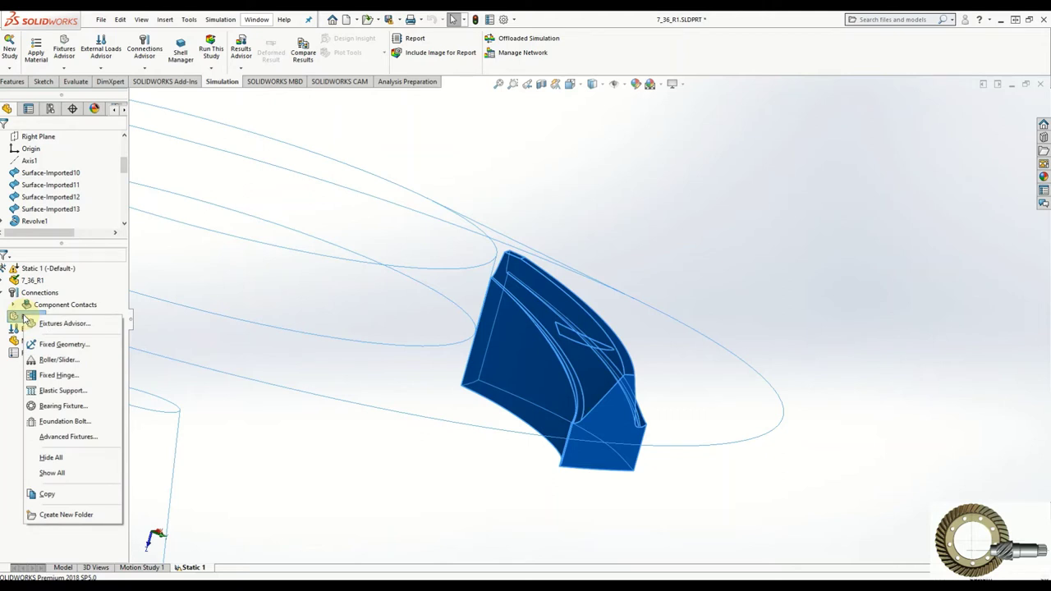
pyautogui.click(4, 281)
pyautogui.click(4, 280)
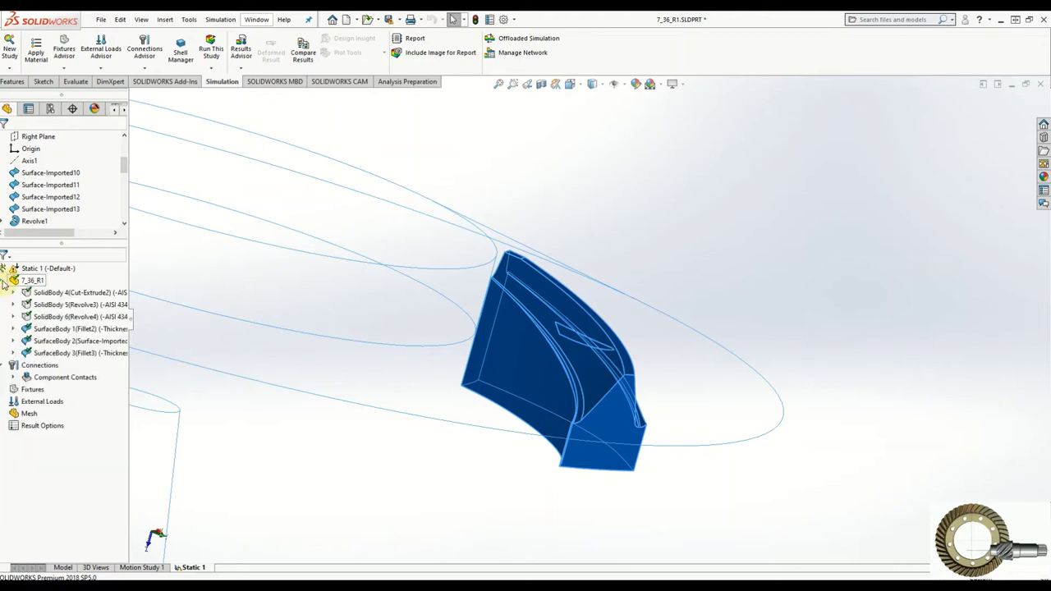
pyautogui.rightClick(45, 294)
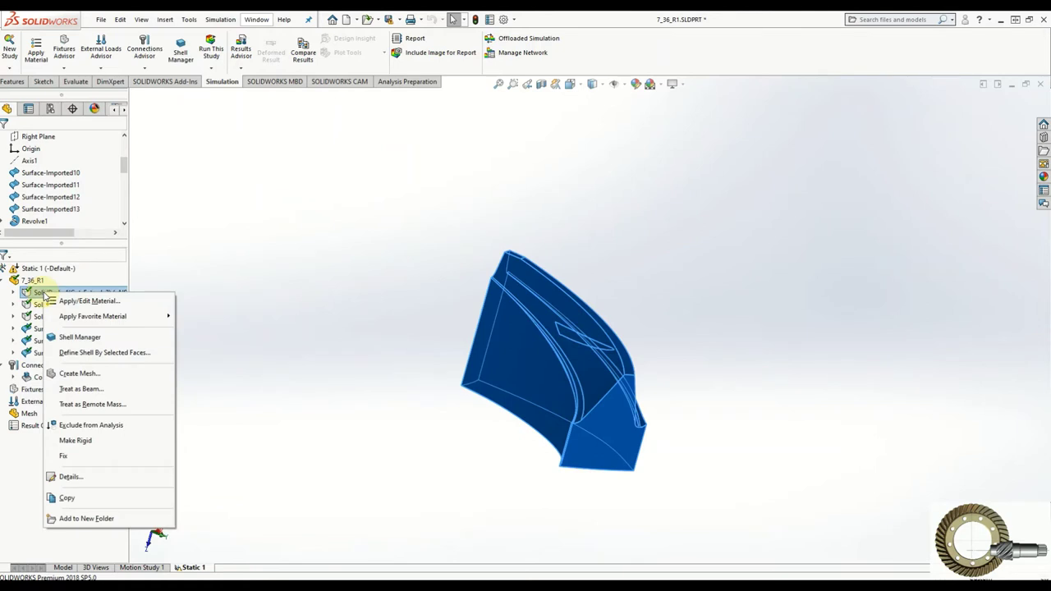
pyautogui.click(78, 426)
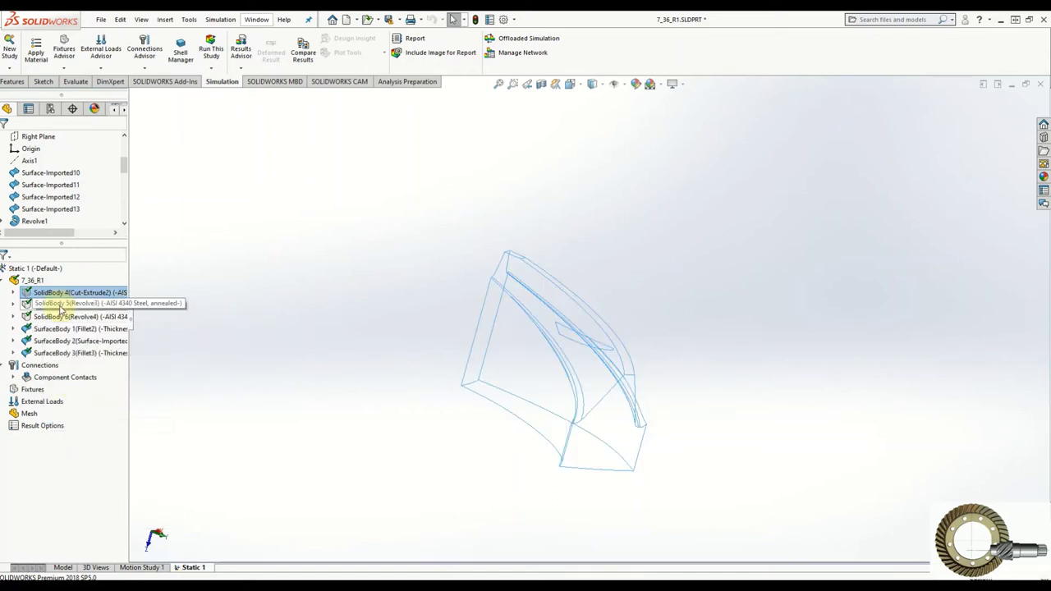
pyautogui.click(424, 337)
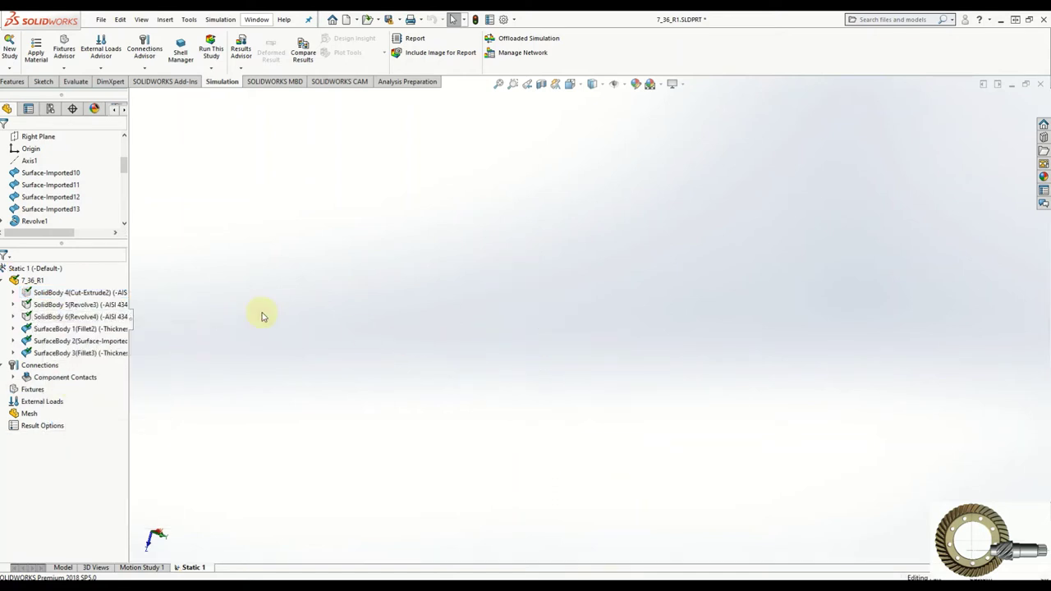
pyautogui.rightClick(42, 295)
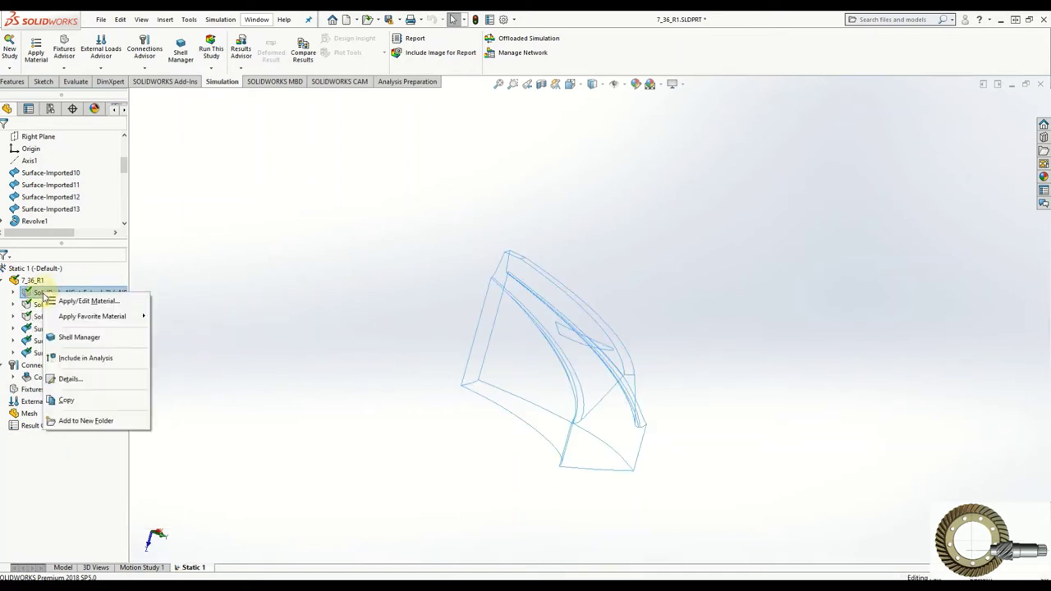
pyautogui.click(78, 358)
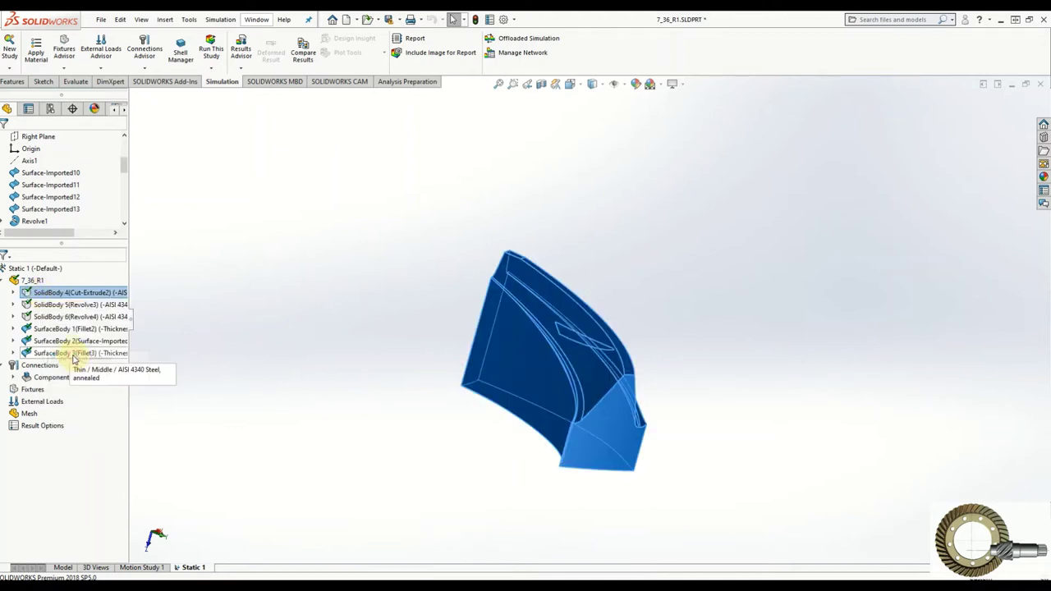
# Exclude SolidBody 5, SolidBody 6 and SurfaceBodies 1–3 from the analysis
pyautogui.rightClick(58, 310)
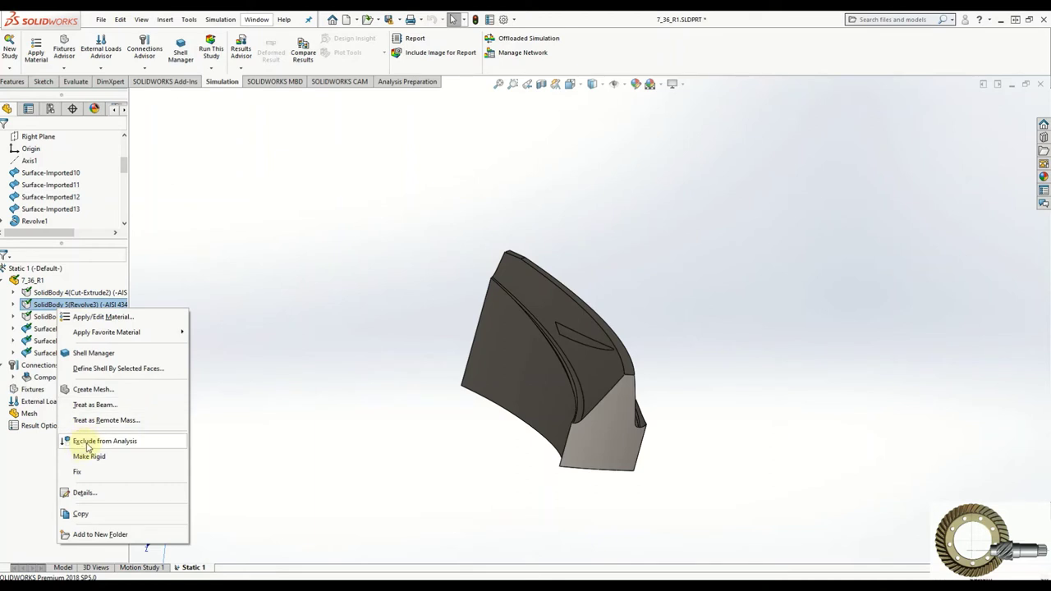
pyautogui.click(82, 441)
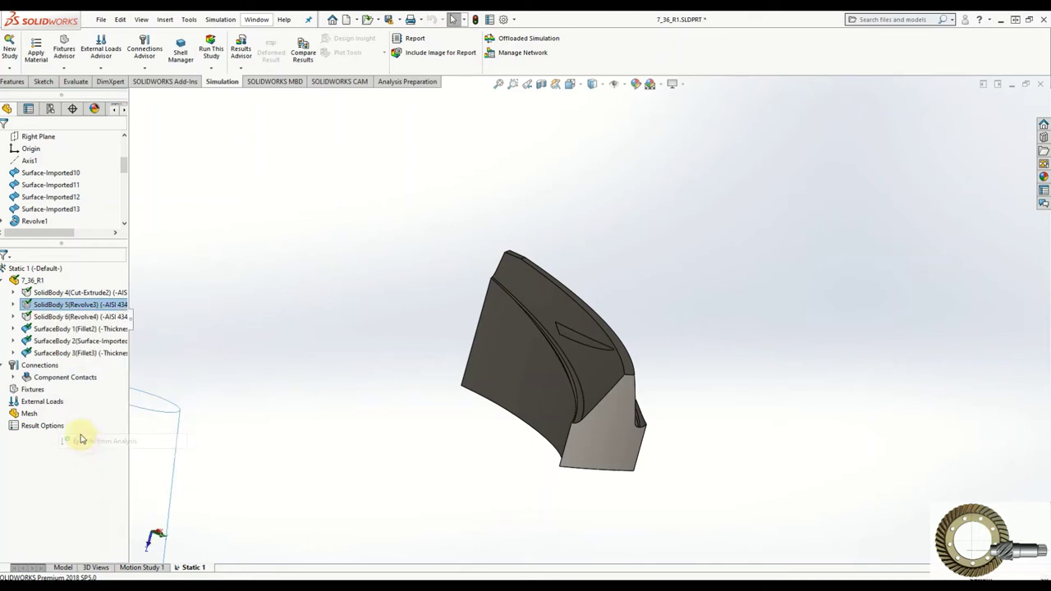
pyautogui.rightClick(50, 320)
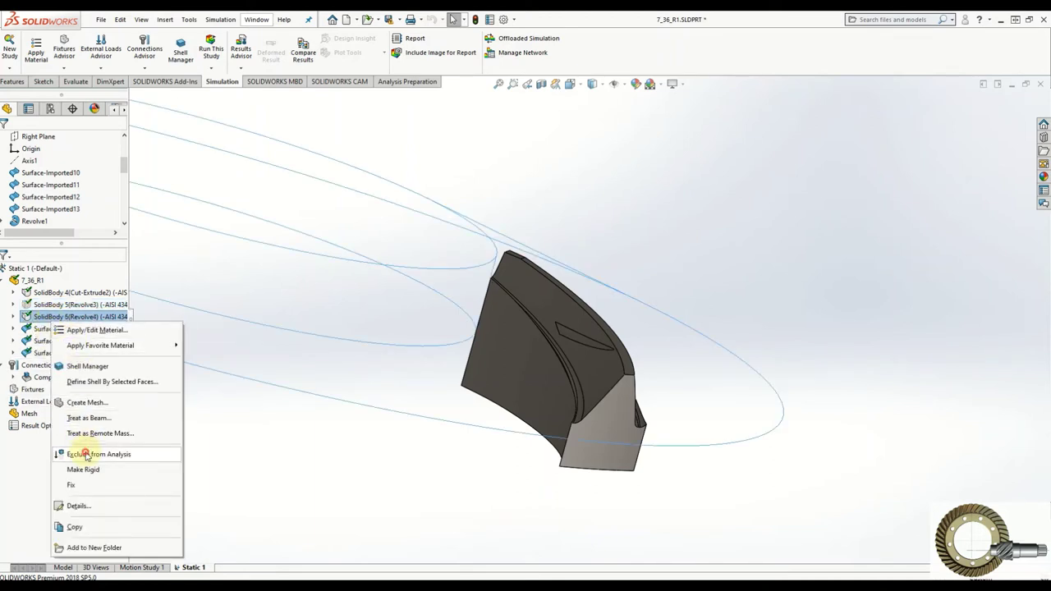
pyautogui.click(86, 454)
pyautogui.rightClick(51, 329)
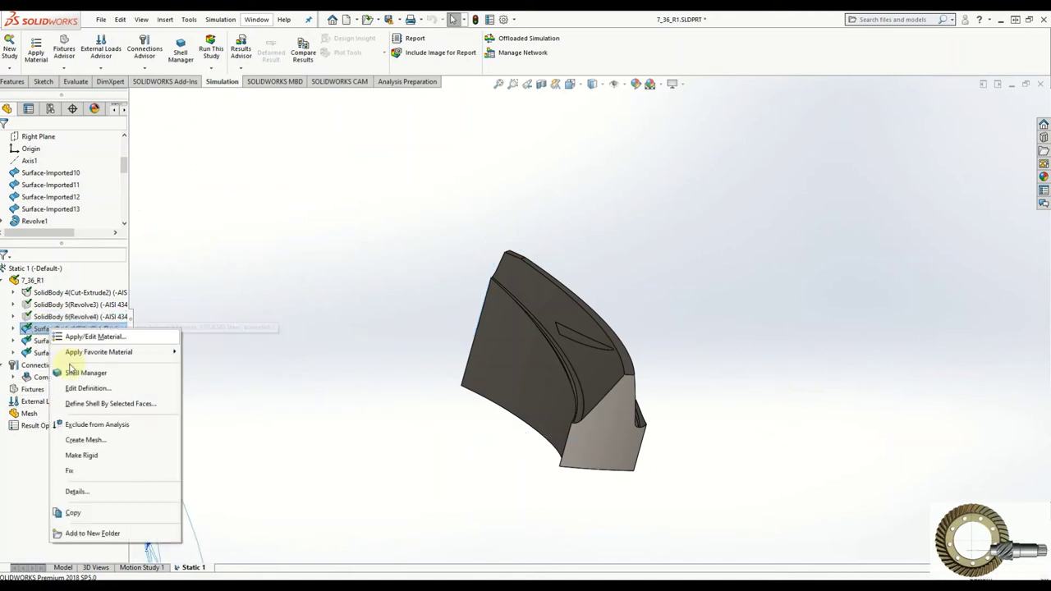
pyautogui.click(91, 427)
pyautogui.rightClick(51, 340)
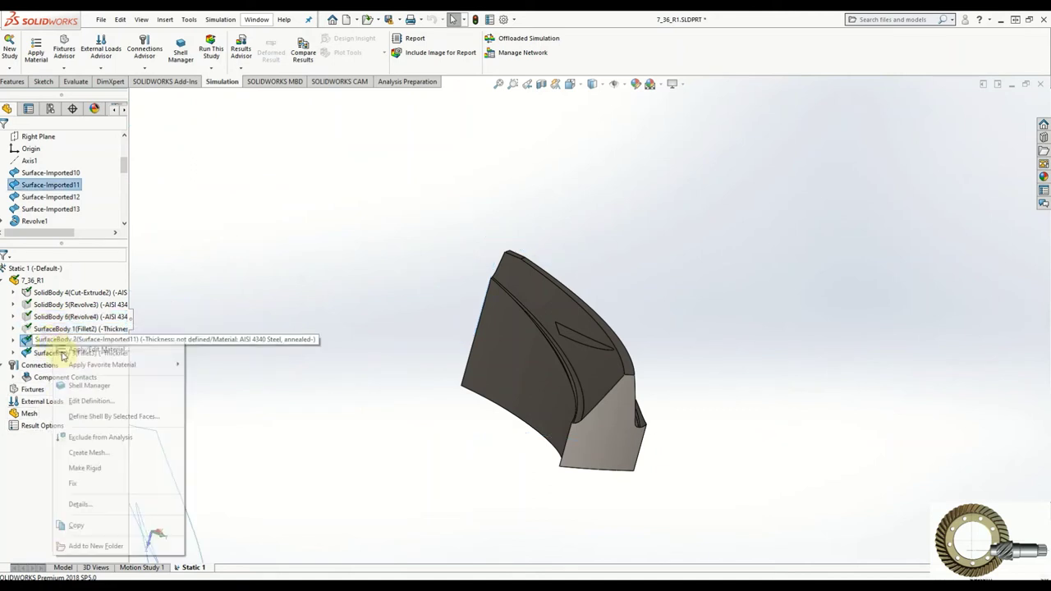
pyautogui.click(85, 437)
pyautogui.rightClick(51, 352)
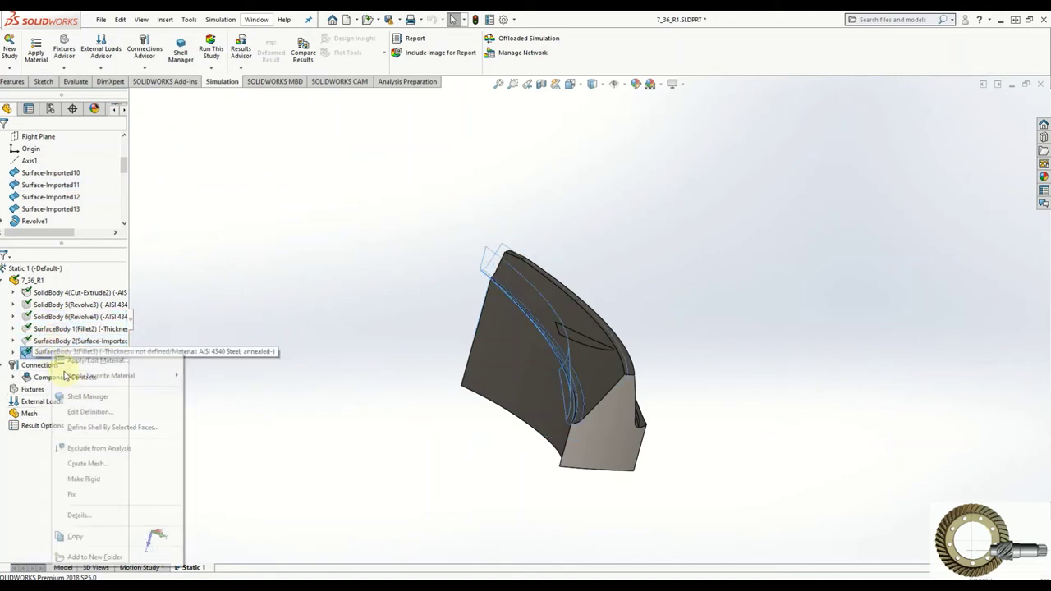
pyautogui.click(84, 448)
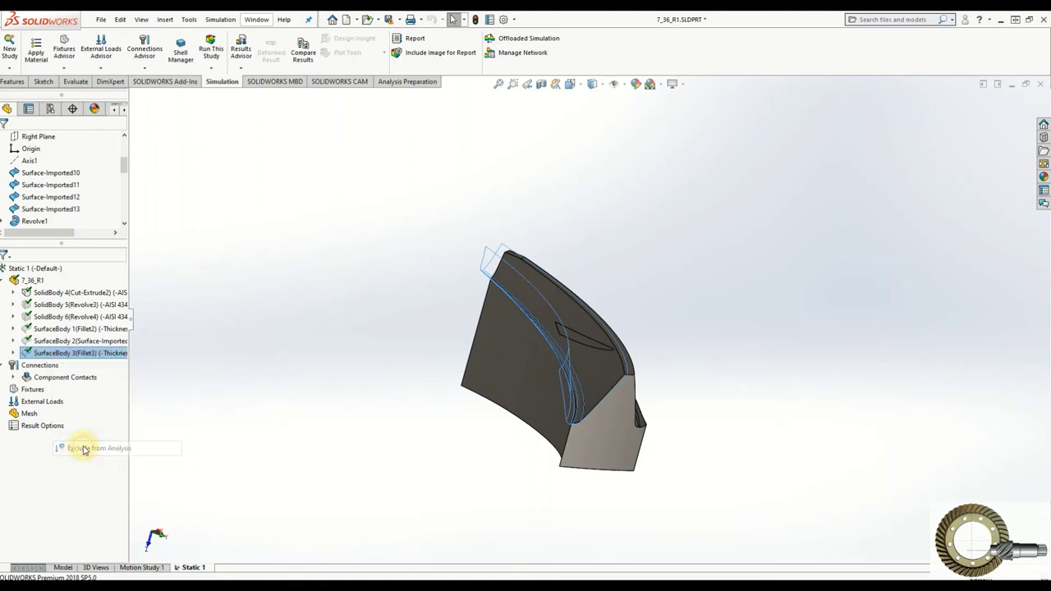
# Add a Fixed Geometry fixture, Fixed-1, on three faces of the tooth segment
pyautogui.rightClick(30, 395)
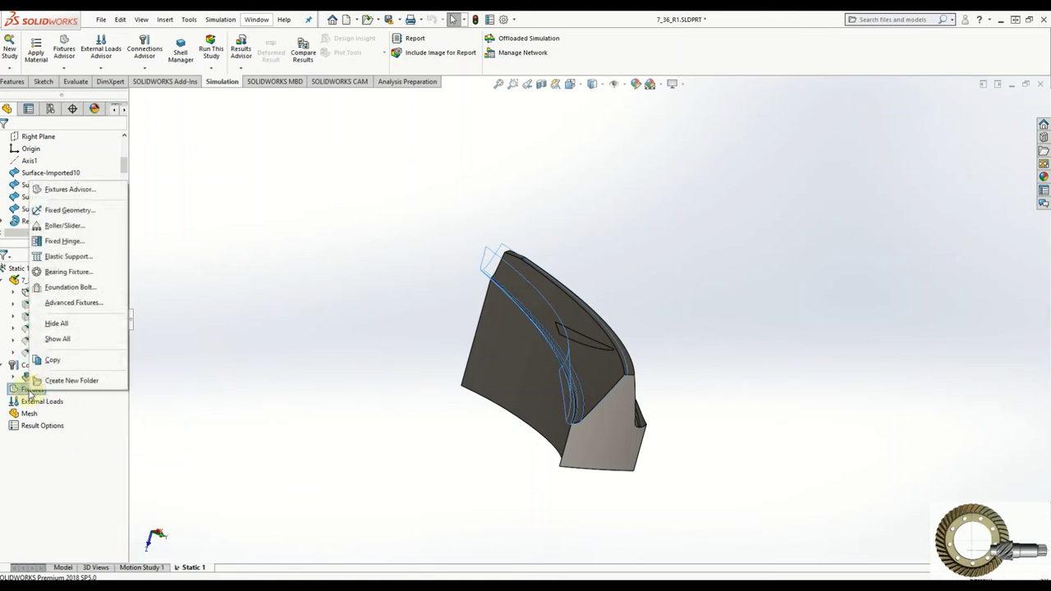
pyautogui.click(58, 212)
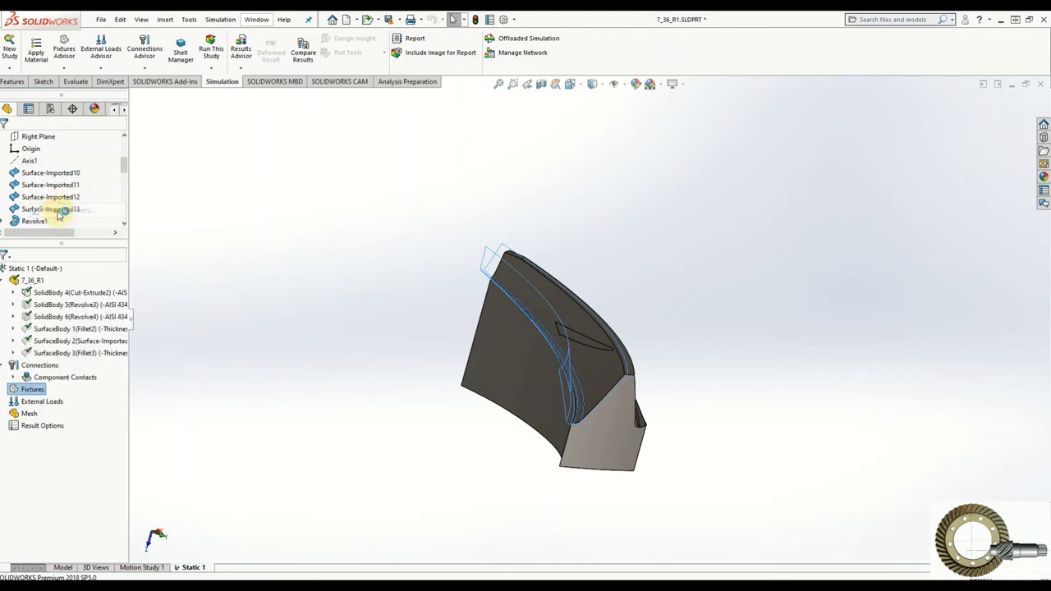
pyautogui.click(511, 374)
pyautogui.moveTo(528, 465)
pyautogui.mouseDown(button='middle')
pyautogui.moveTo(552, 329)
pyautogui.moveTo(556, 414)
pyautogui.mouseUp(button='middle')
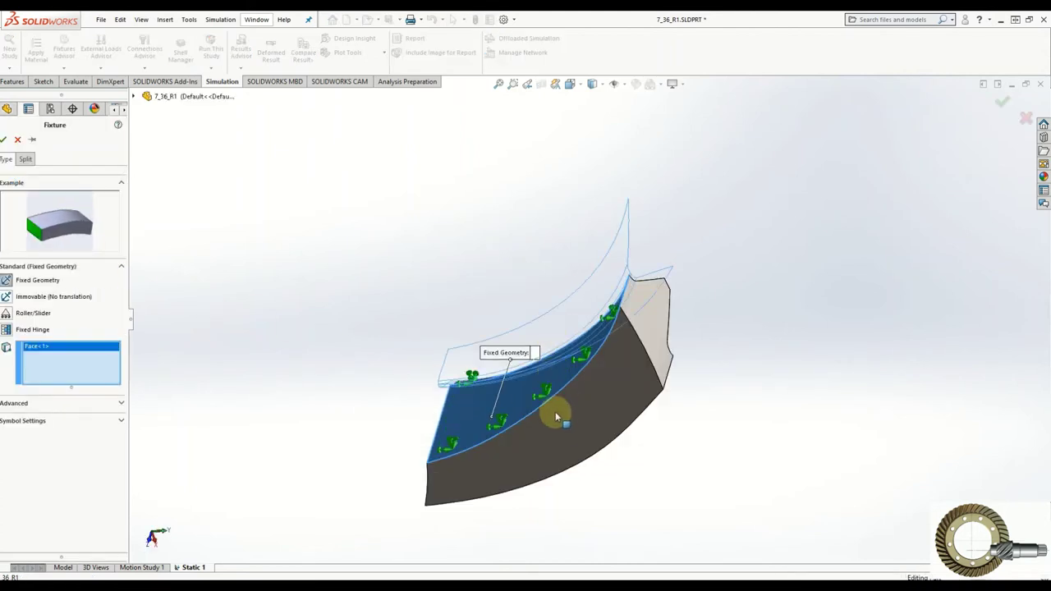
pyautogui.click(562, 430)
pyautogui.moveTo(687, 457)
pyautogui.mouseDown(button='middle')
pyautogui.moveTo(623, 414)
pyautogui.moveTo(539, 404)
pyautogui.mouseUp(button='middle')
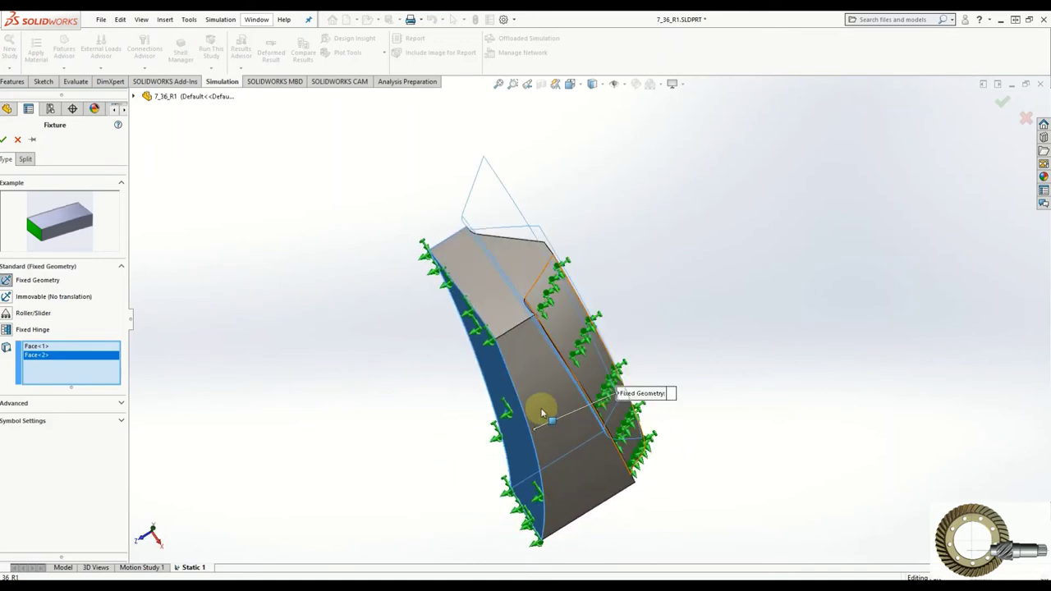
pyautogui.click(539, 405)
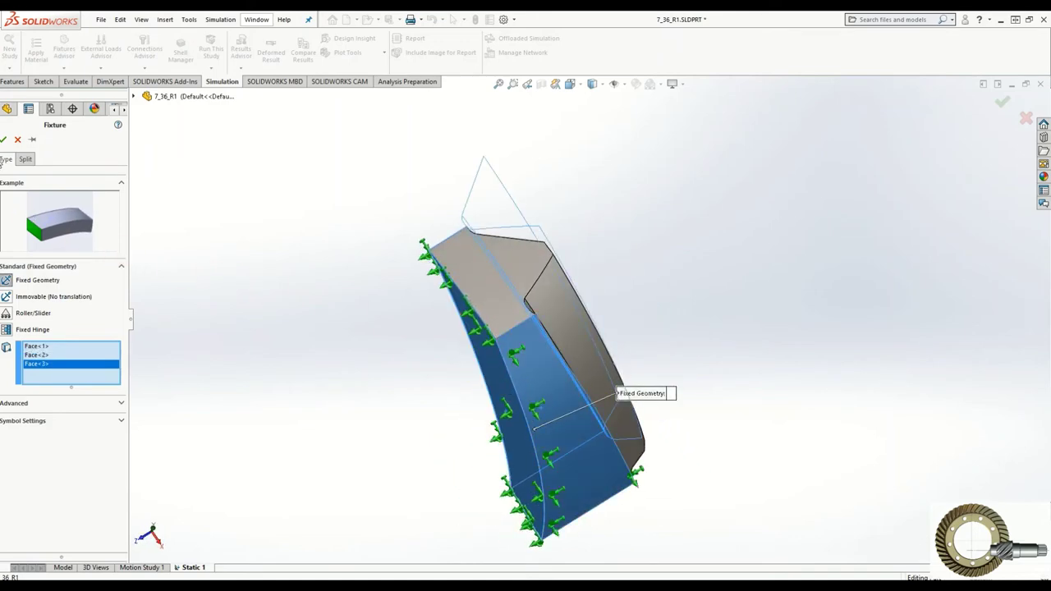
pyautogui.click(4, 143)
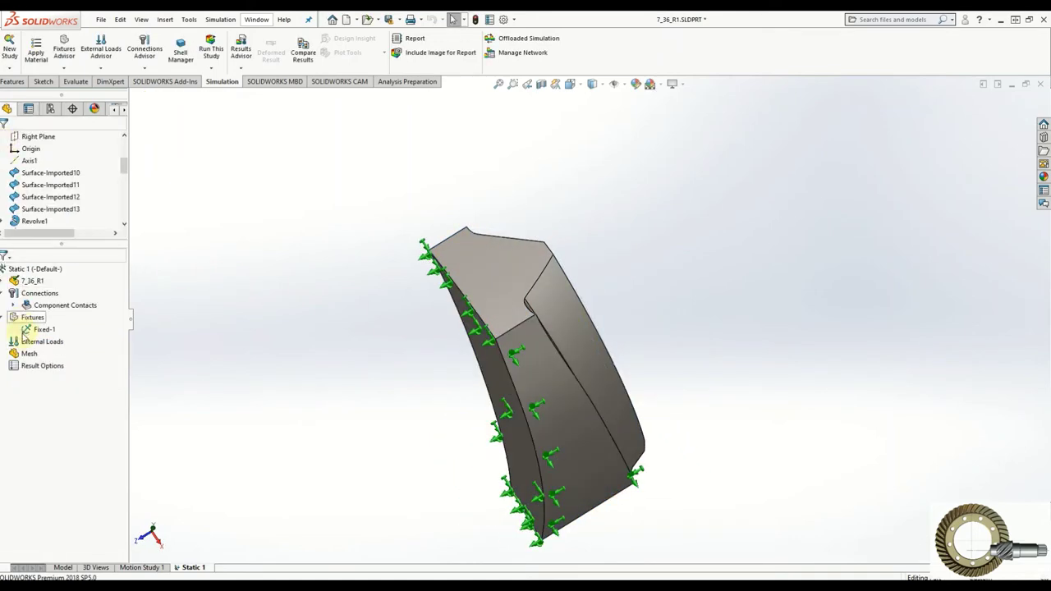
pyautogui.click(28, 344)
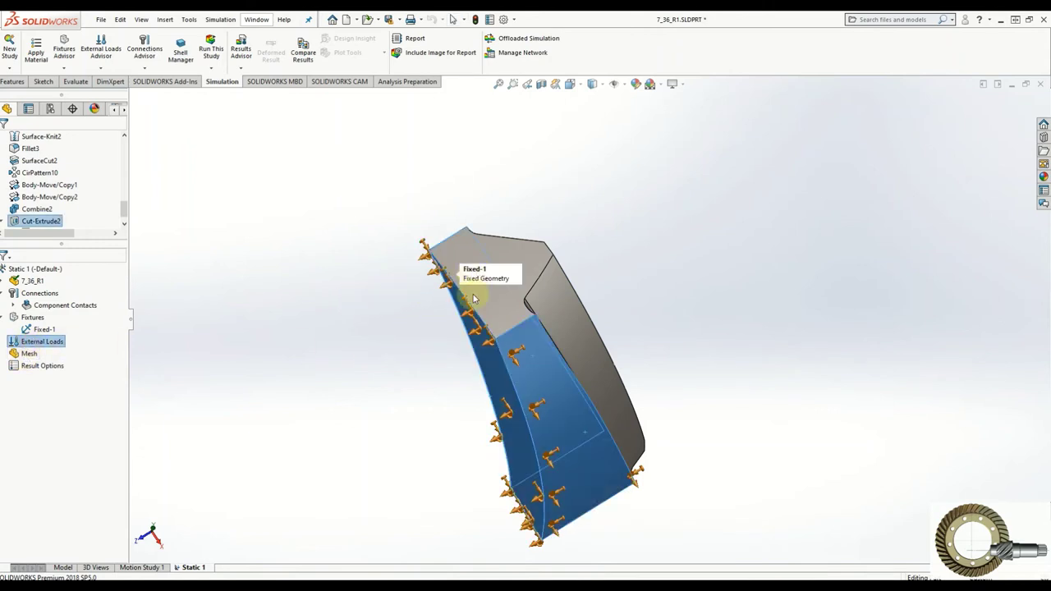
# Apply a 1 N/m^2 pressure, normal to the face, on the tooth's narrow sliver face
pyautogui.rightClick(33, 340)
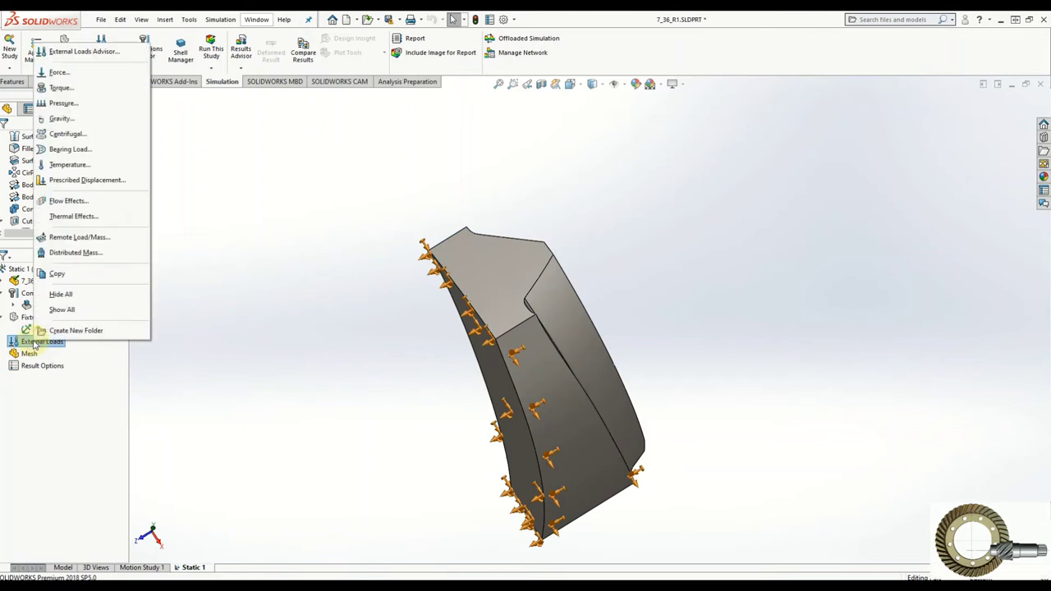
pyautogui.click(60, 102)
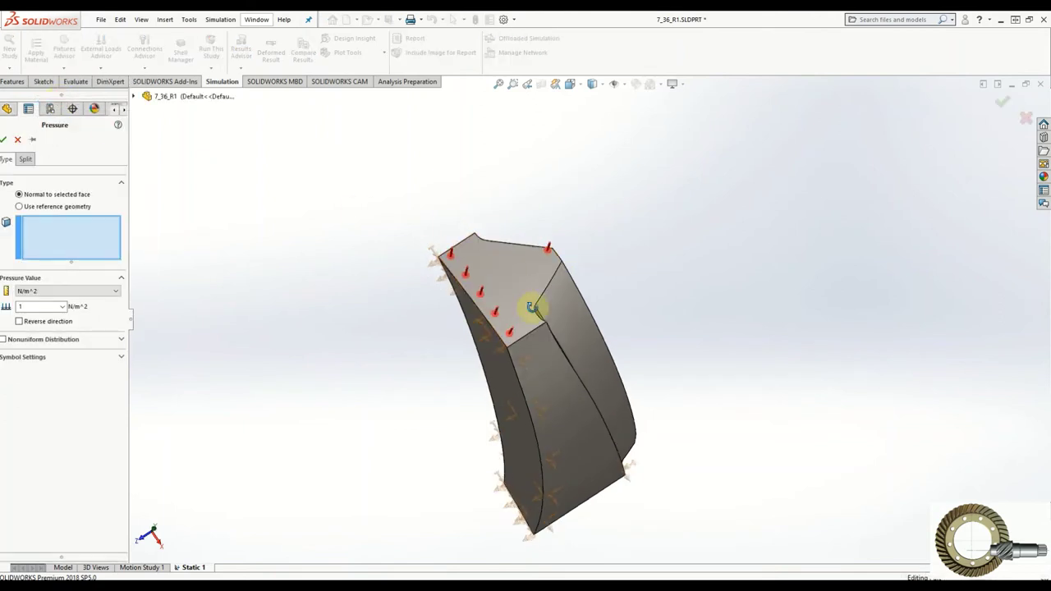
pyautogui.moveTo(534, 300)
pyautogui.mouseDown(button='middle')
pyautogui.moveTo(543, 485)
pyautogui.moveTo(567, 545)
pyautogui.mouseUp(button='middle')
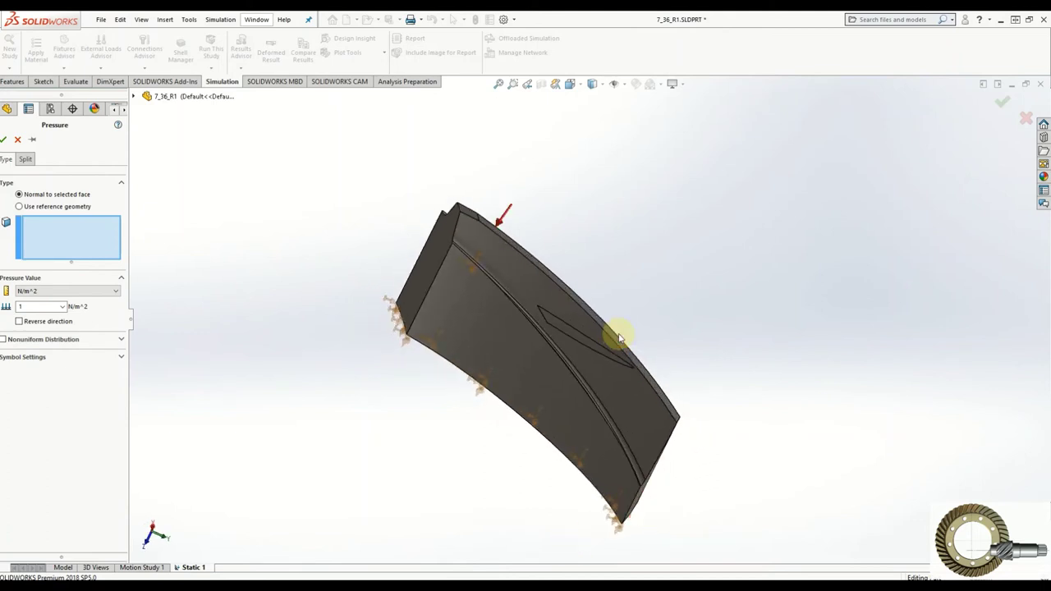
pyautogui.scroll(-5, 615, 336)
pyautogui.click(537, 344)
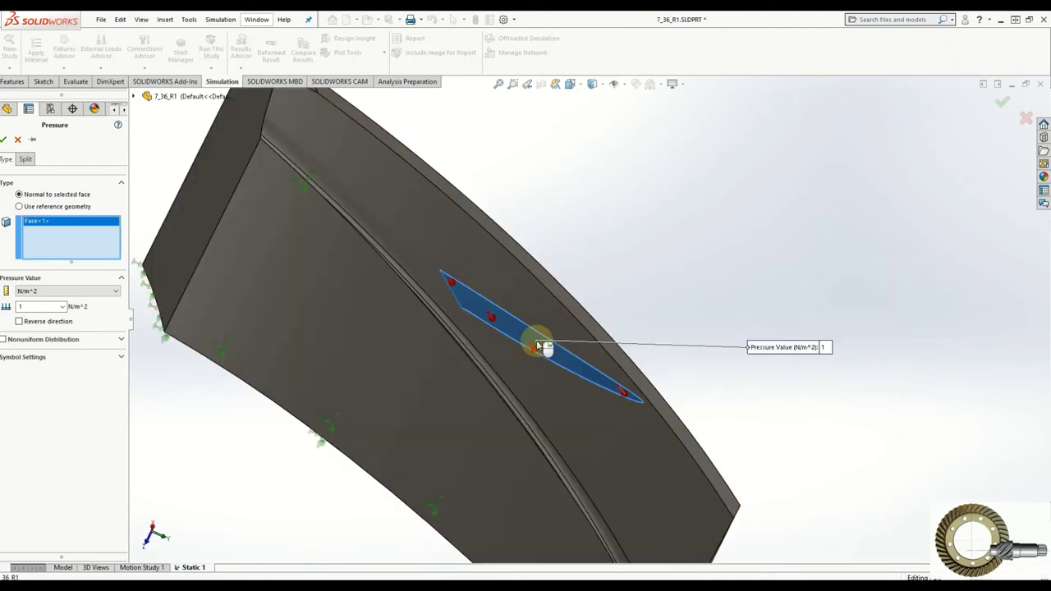
pyautogui.click(5, 139)
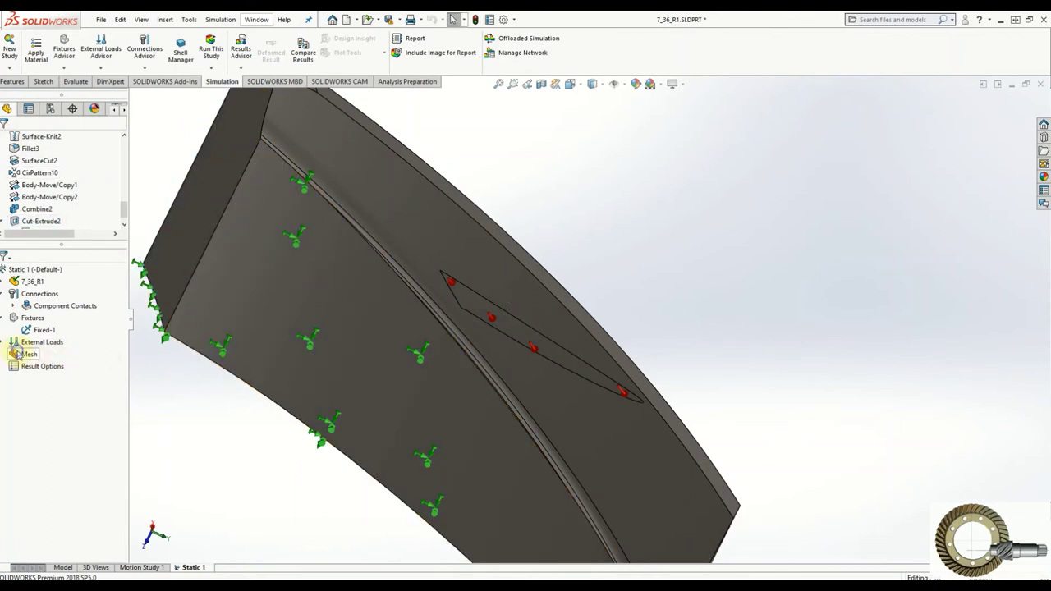
# Generate a fine curvature-based solid mesh with elements from 2.53246221 mm to 0.50649244 mm
pyautogui.rightClick(17, 355)
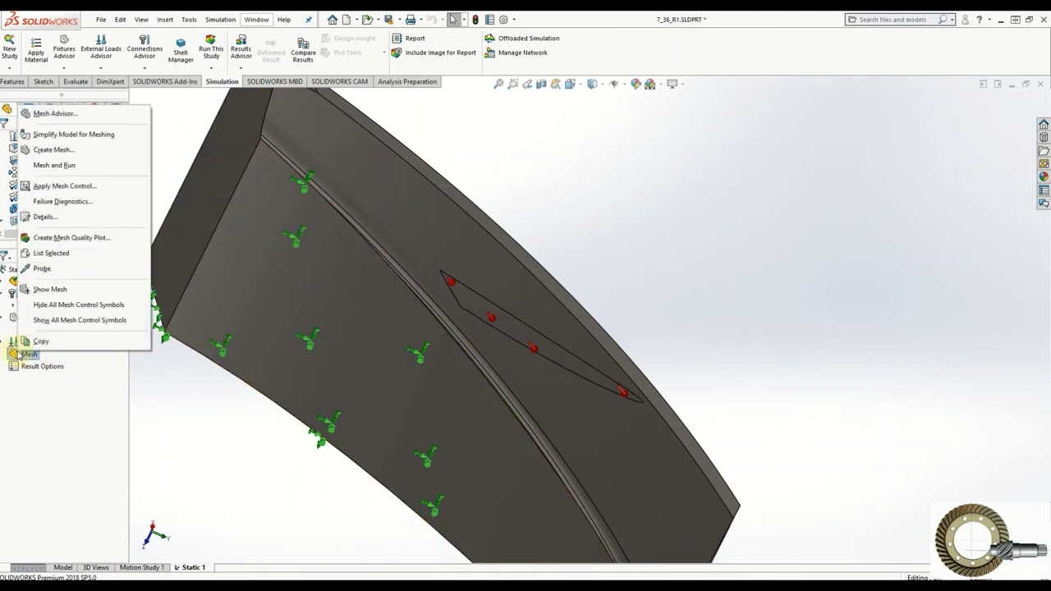
pyautogui.click(38, 150)
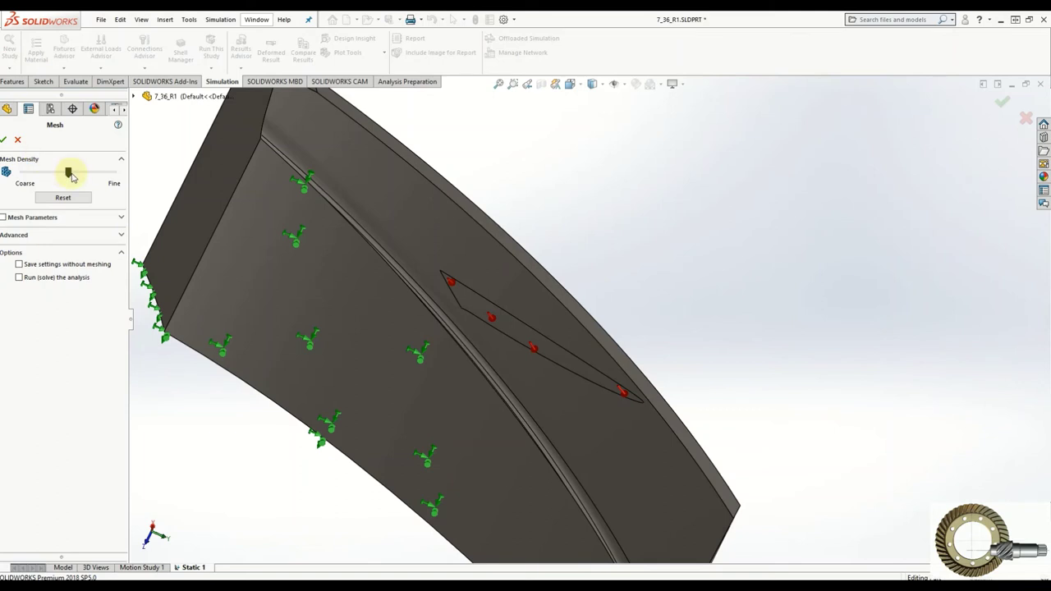
pyautogui.moveTo(68, 172); pyautogui.dragTo(85, 173)
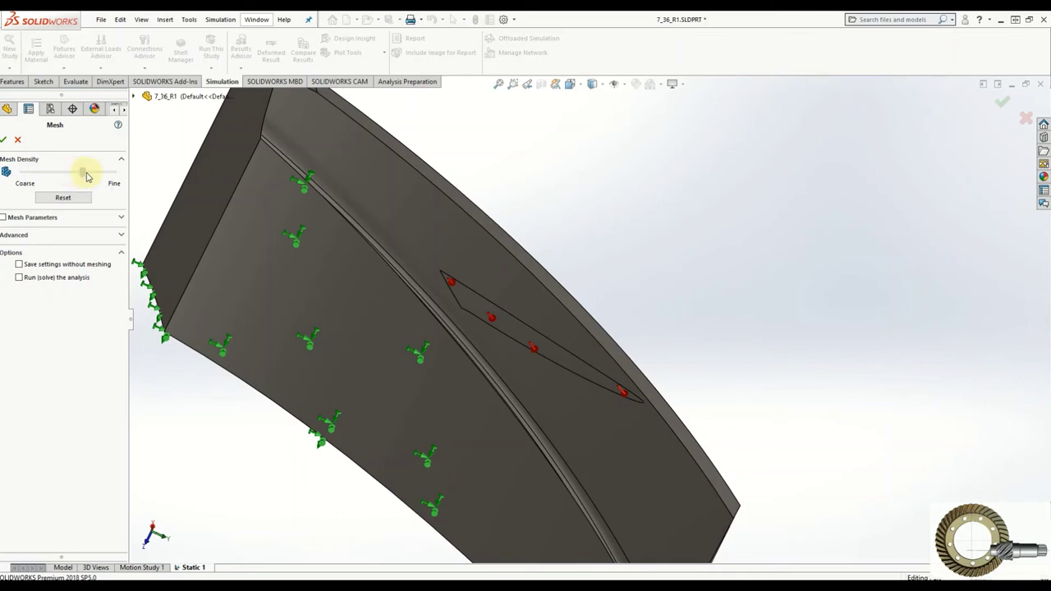
pyautogui.click(122, 219)
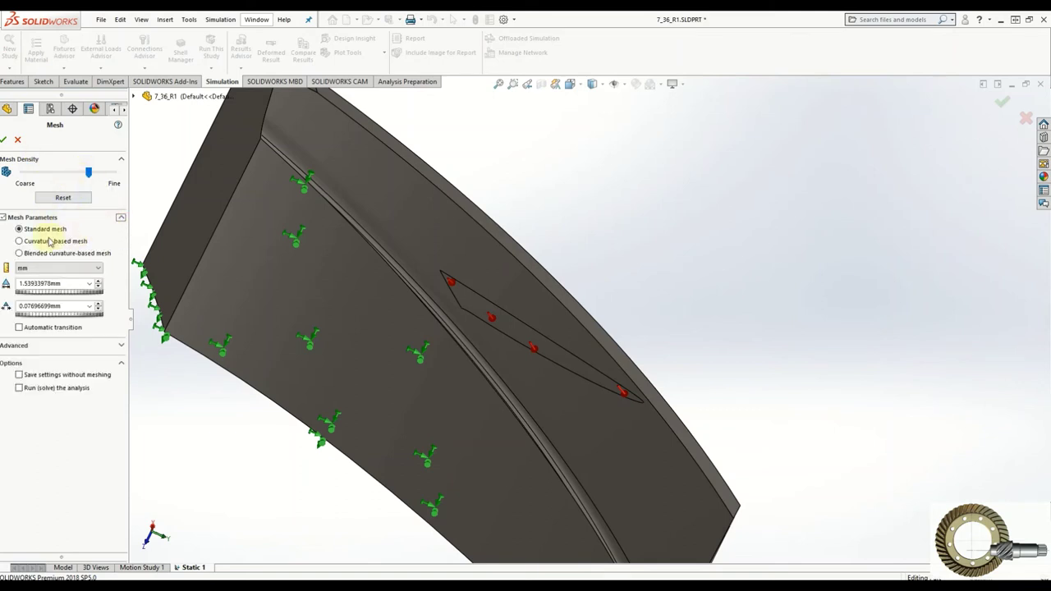
pyautogui.click(19, 242)
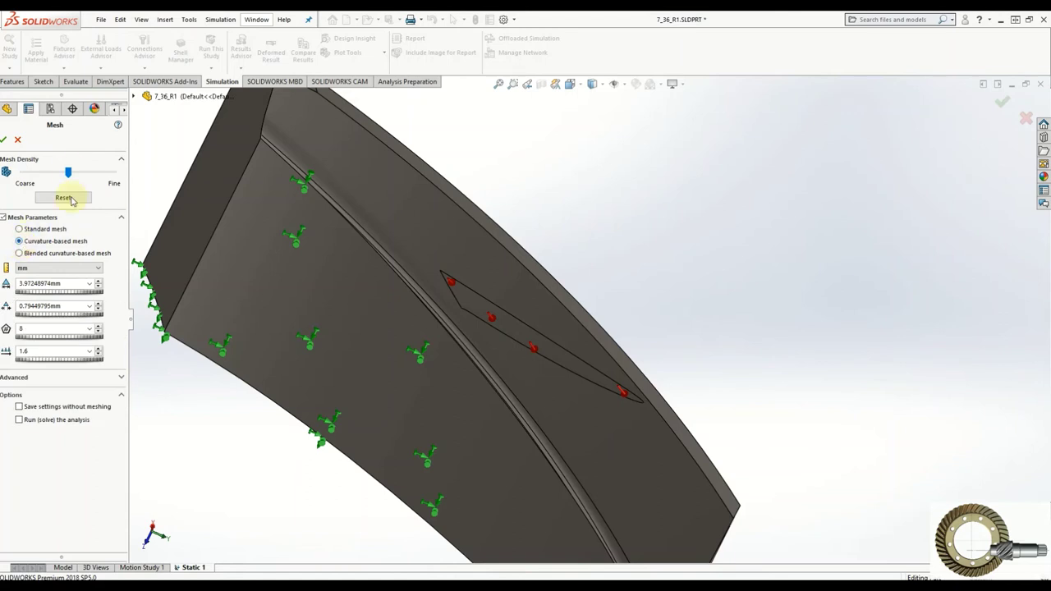
pyautogui.moveTo(69, 172); pyautogui.dragTo(100, 172)
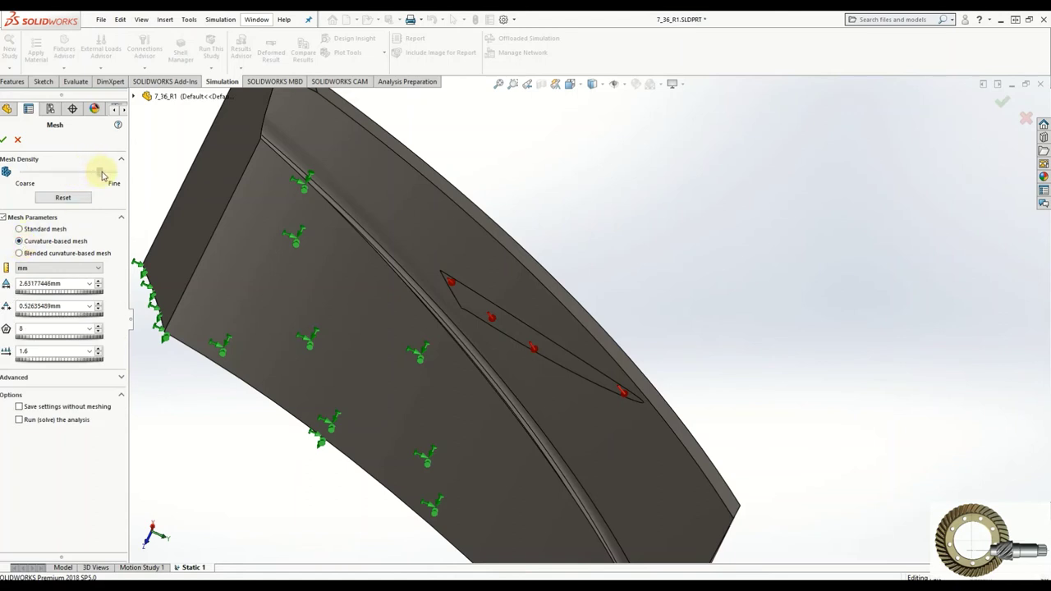
pyautogui.click(5, 140)
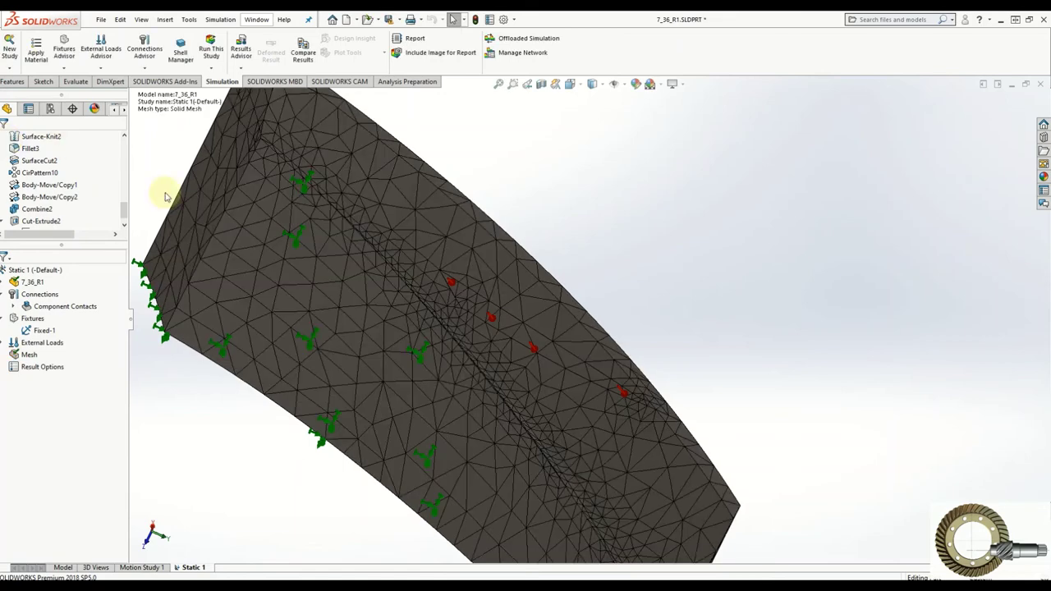
pyautogui.scroll(-1, 487, 356)
pyautogui.scroll(-2, 525, 370)
pyautogui.scroll(-1, 571, 400)
pyautogui.moveTo(571, 400)
pyautogui.mouseDown(button='middle')
pyautogui.moveTo(518, 394)
pyautogui.moveTo(511, 363)
pyautogui.moveTo(522, 361)
pyautogui.mouseUp(button='middle')
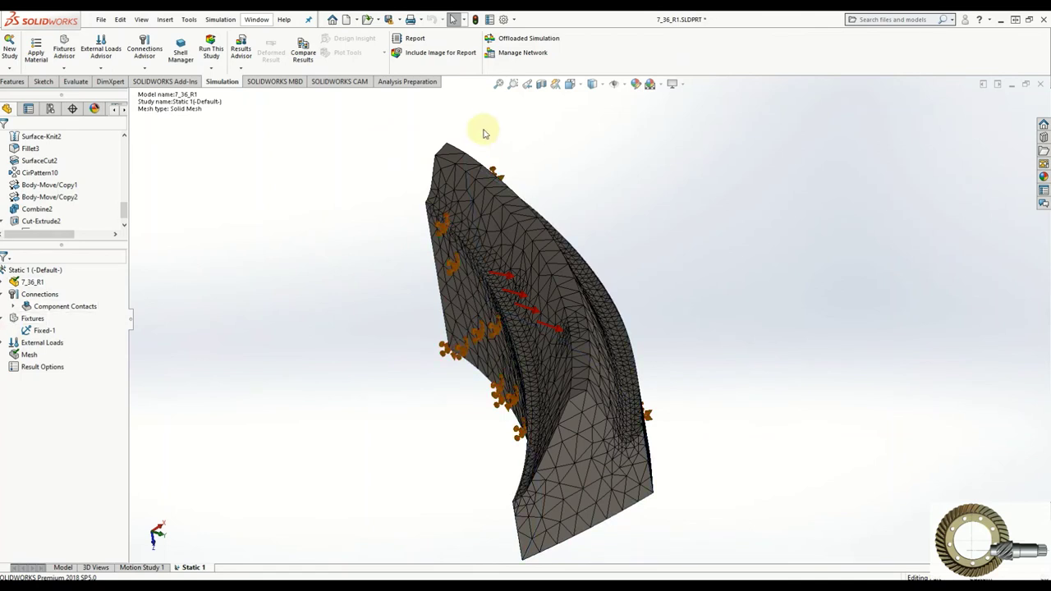
# Run Static 1 and examine the Stress1 von Mises plot, peaking at 8.382e-01 N/m^2
pyautogui.click(215, 49)
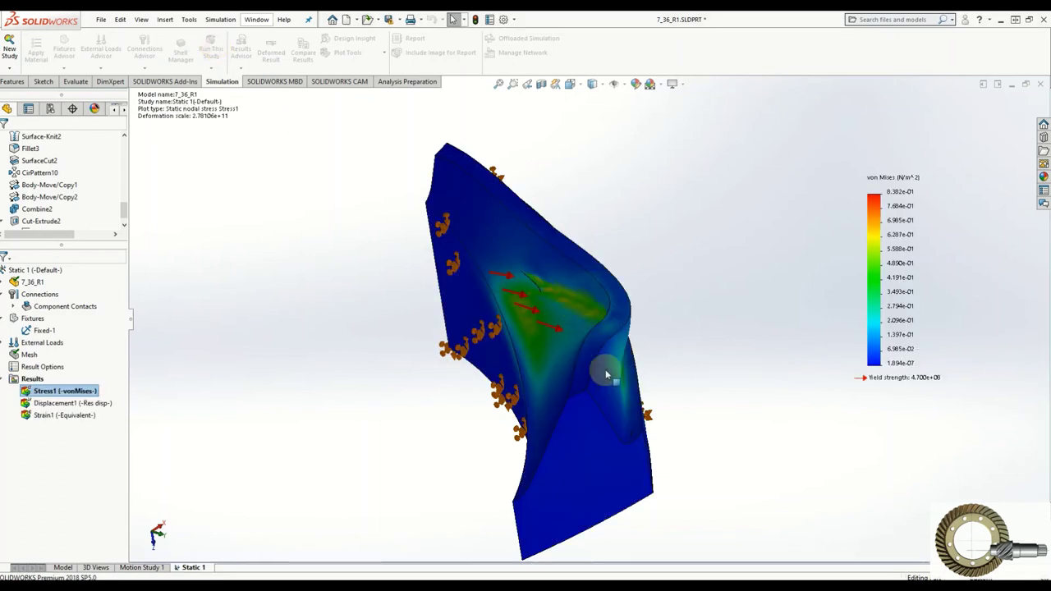
pyautogui.moveTo(606, 375)
pyautogui.mouseDown(button='middle')
pyautogui.moveTo(605, 411)
pyautogui.moveTo(617, 352)
pyautogui.moveTo(742, 348)
pyautogui.moveTo(755, 428)
pyautogui.moveTo(722, 473)
pyautogui.moveTo(762, 439)
pyautogui.moveTo(577, 446)
pyautogui.mouseUp(button='middle')
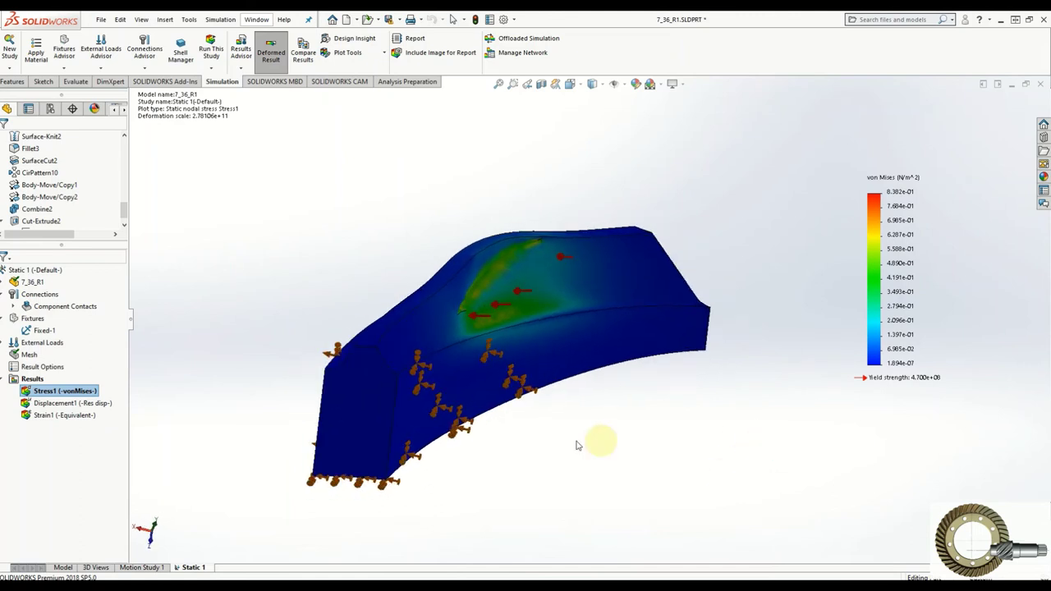
pyautogui.click(41, 381)
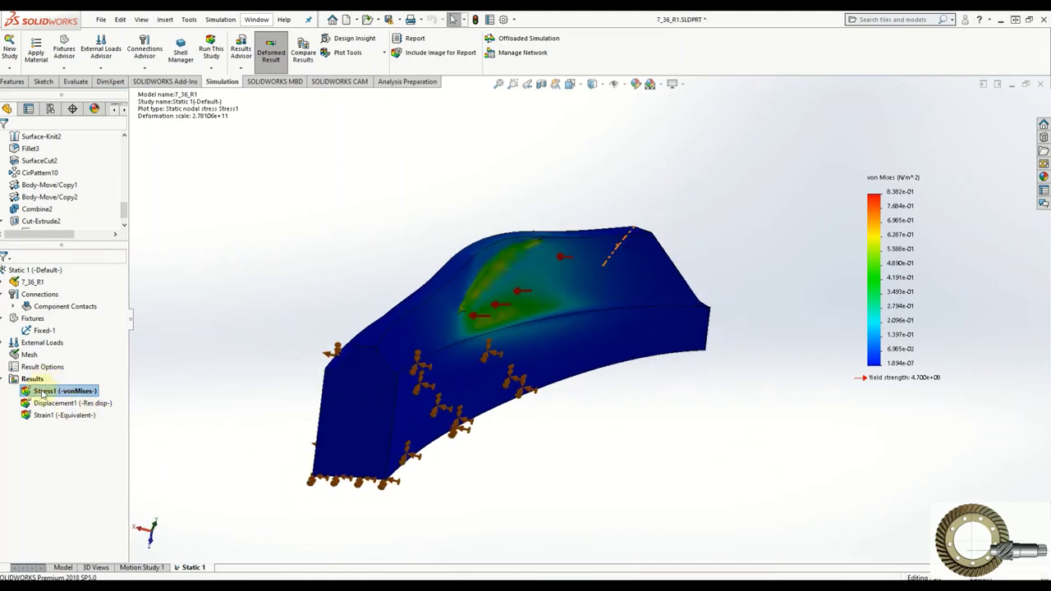
pyautogui.scroll(-5, 572, 429)
pyautogui.moveTo(614, 468)
pyautogui.mouseDown(button='middle')
pyautogui.moveTo(630, 431)
pyautogui.moveTo(649, 434)
pyautogui.moveTo(624, 448)
pyautogui.mouseUp(button='middle')
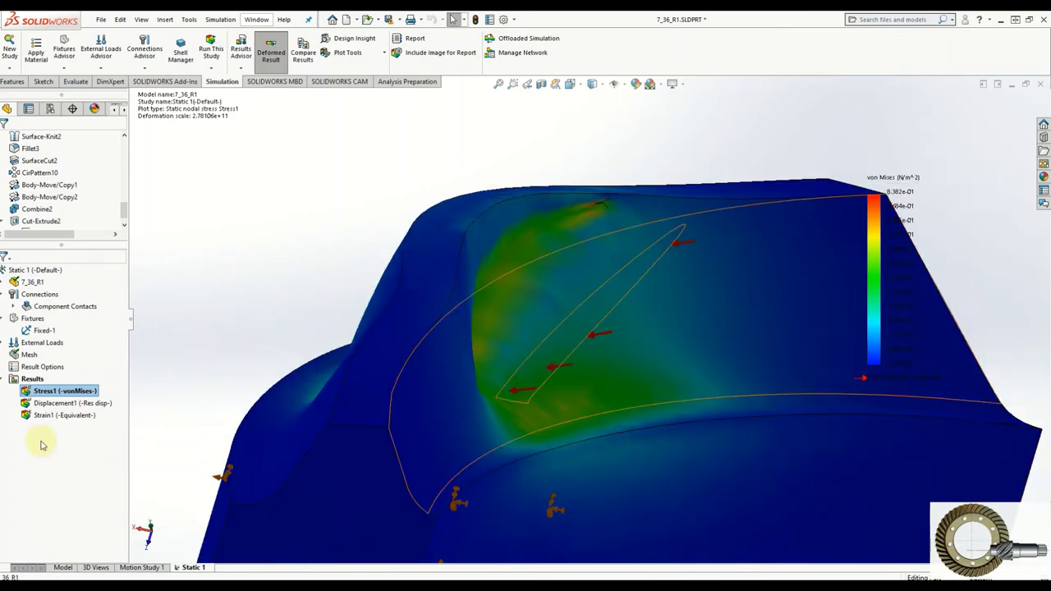
pyautogui.rightClick(42, 394)
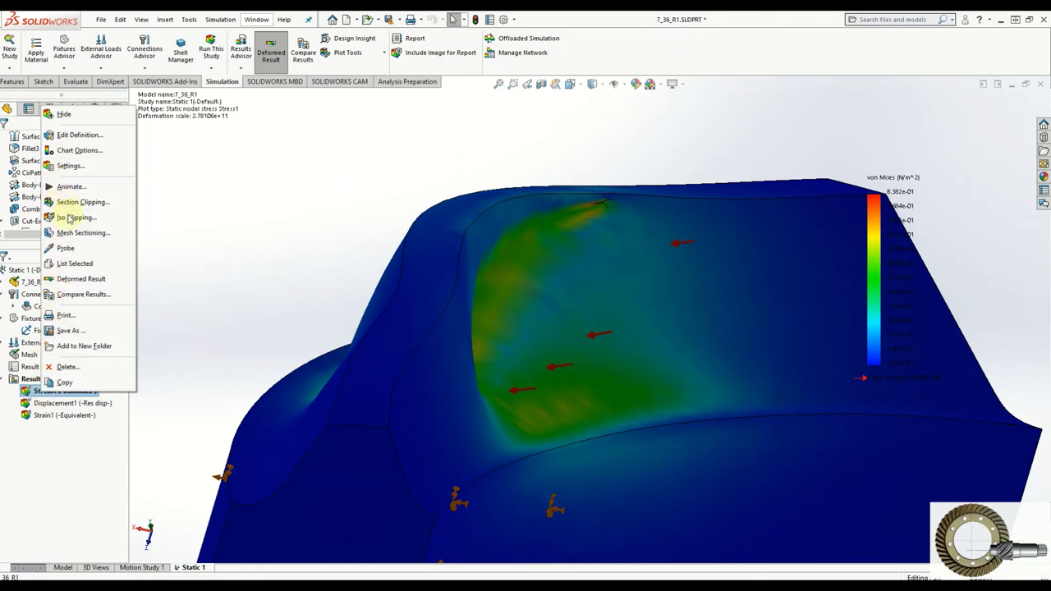
# Probe Stress1 once to read the von Mises stress at node 175
pyautogui.click(66, 247)
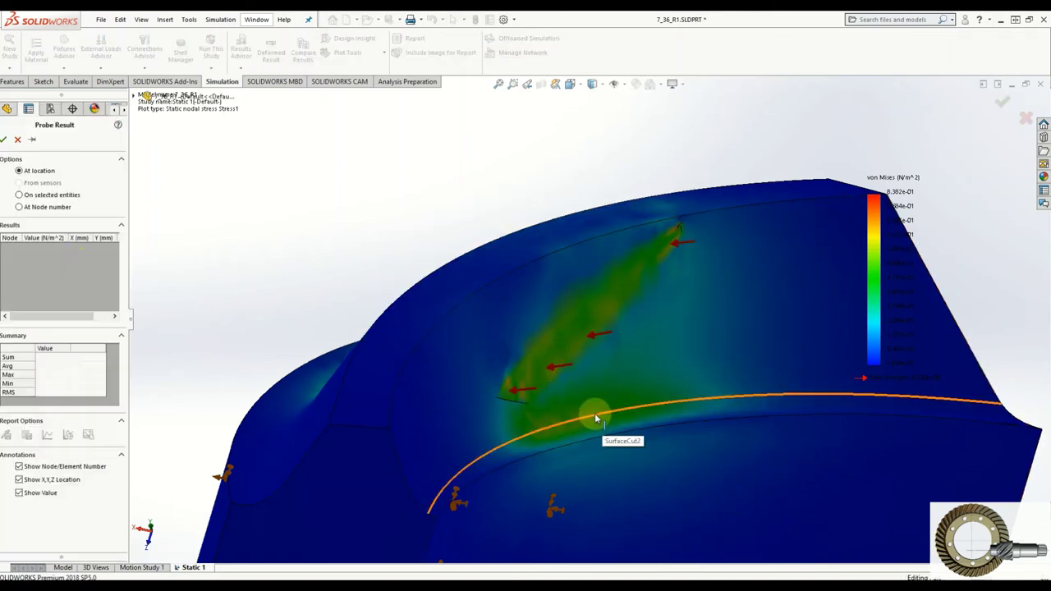
pyautogui.click(595, 417)
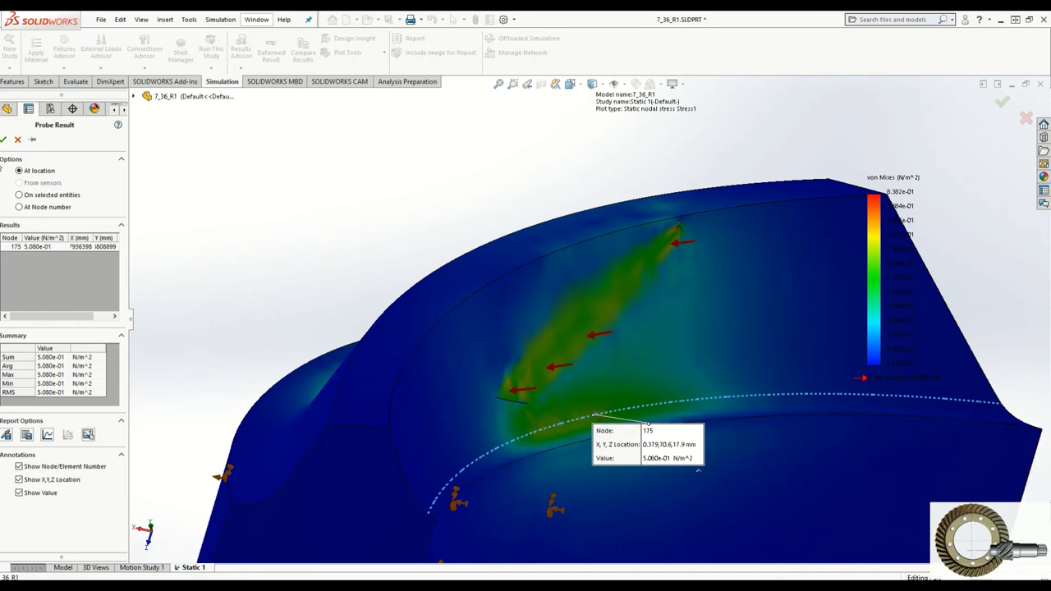
pyautogui.click(5, 140)
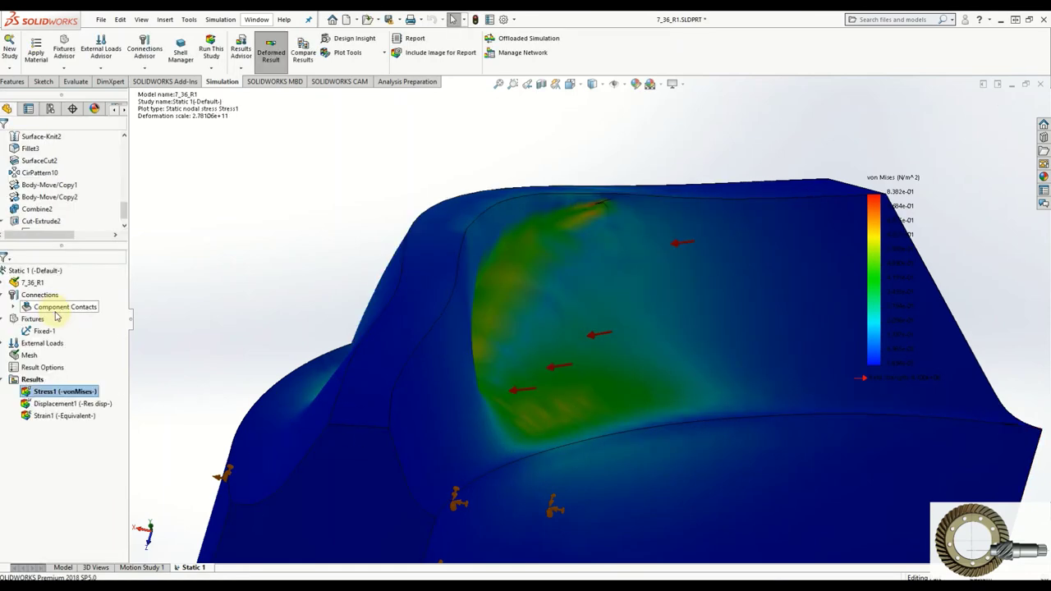
# Probe Stress1 at nodes 3441 and 167, reading 4.105e-01 and 4.870e-01 N/m^2
pyautogui.rightClick(41, 394)
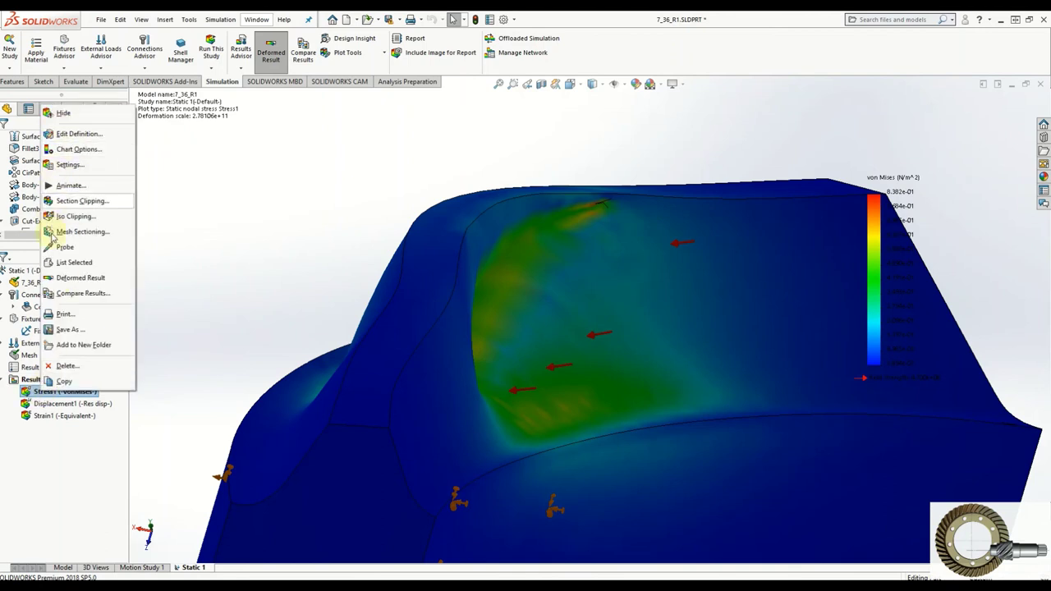
pyautogui.click(56, 252)
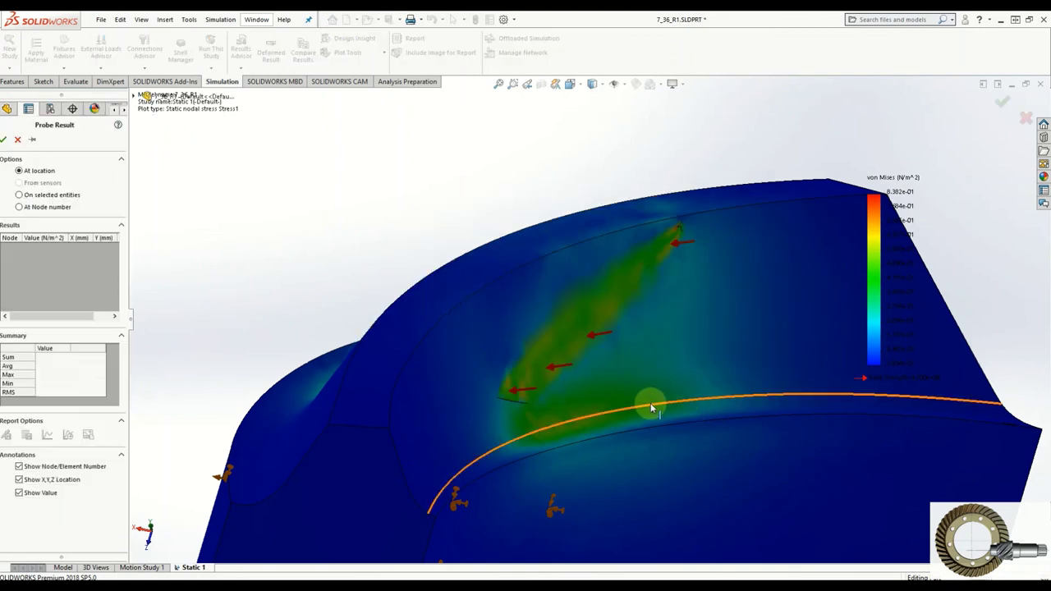
pyautogui.click(644, 410)
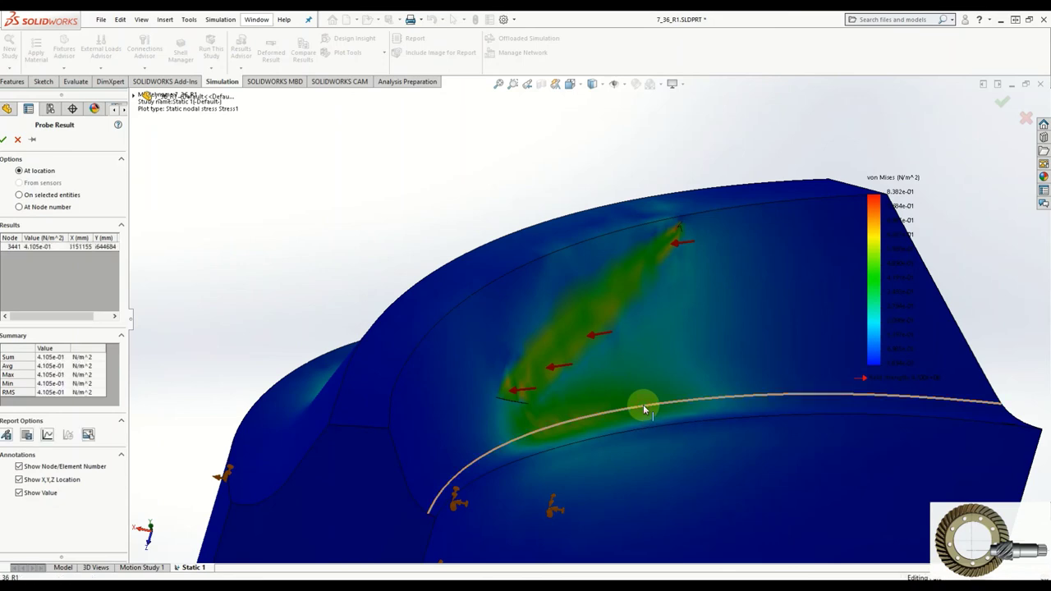
pyautogui.click(565, 424)
pyautogui.moveTo(588, 425)
pyautogui.mouseDown(button='middle')
pyautogui.moveTo(580, 436)
pyautogui.moveTo(535, 439)
pyautogui.moveTo(525, 495)
pyautogui.moveTo(605, 531)
pyautogui.moveTo(624, 462)
pyautogui.moveTo(530, 446)
pyautogui.moveTo(535, 399)
pyautogui.moveTo(493, 359)
pyautogui.moveTo(474, 365)
pyautogui.moveTo(492, 375)
pyautogui.mouseUp(button='middle')
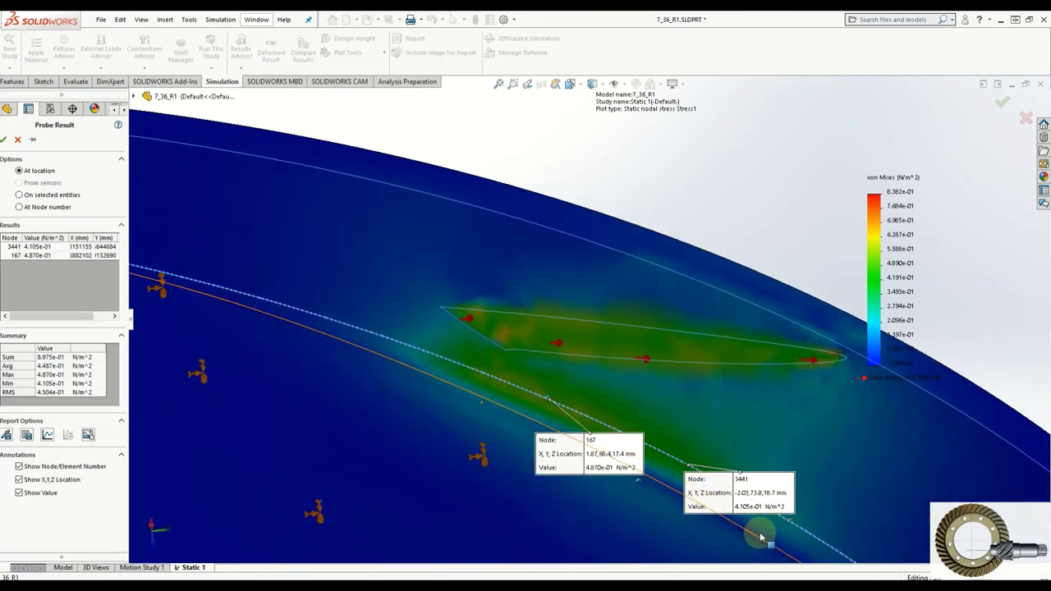
pyautogui.scroll(-2, 785, 533)
pyautogui.scroll(-1, 786, 533)
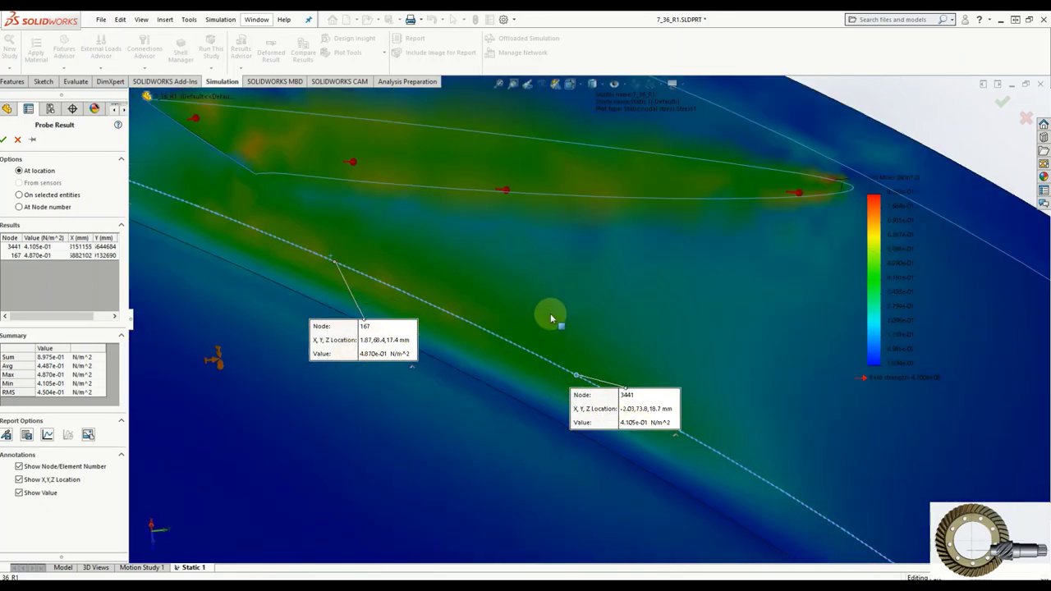
pyautogui.scroll(1, 549, 315)
pyautogui.scroll(3, 550, 318)
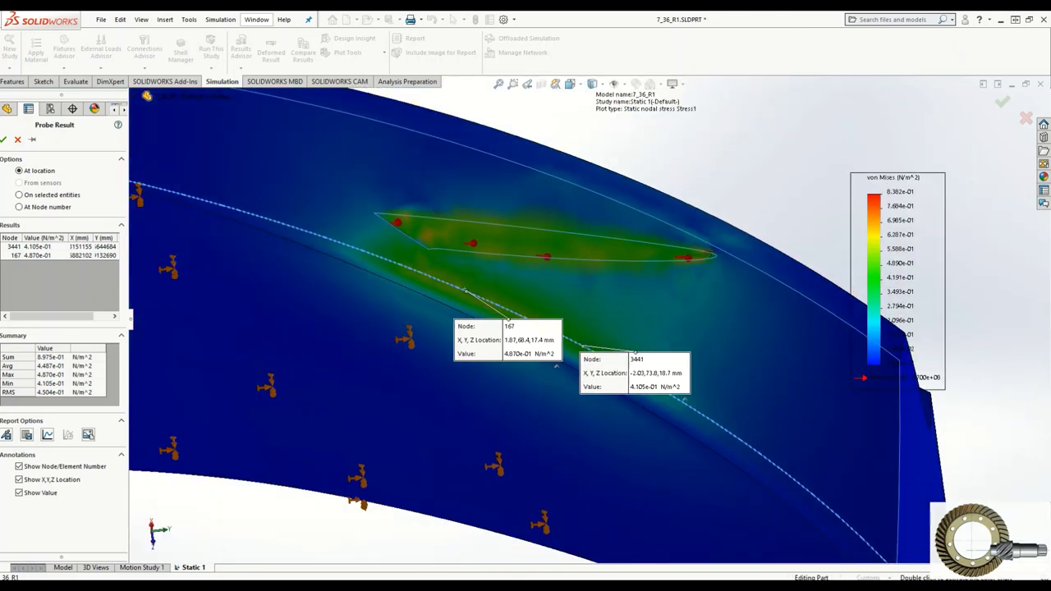